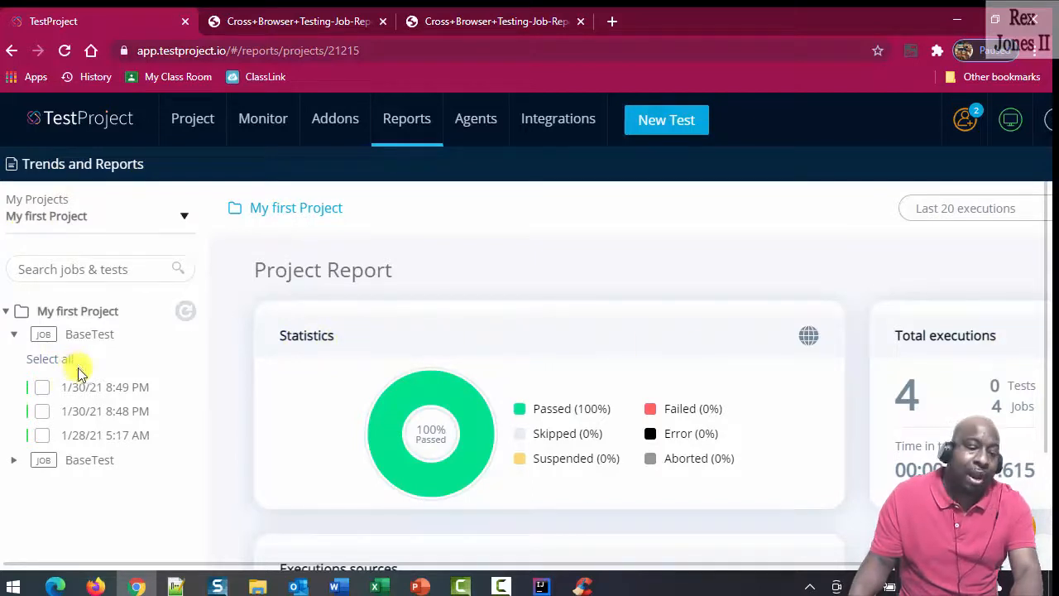
# - Open the BaseTest job report from 1/30/21 8:49 PM and show the steps of its login test
pyautogui.click(103, 389)
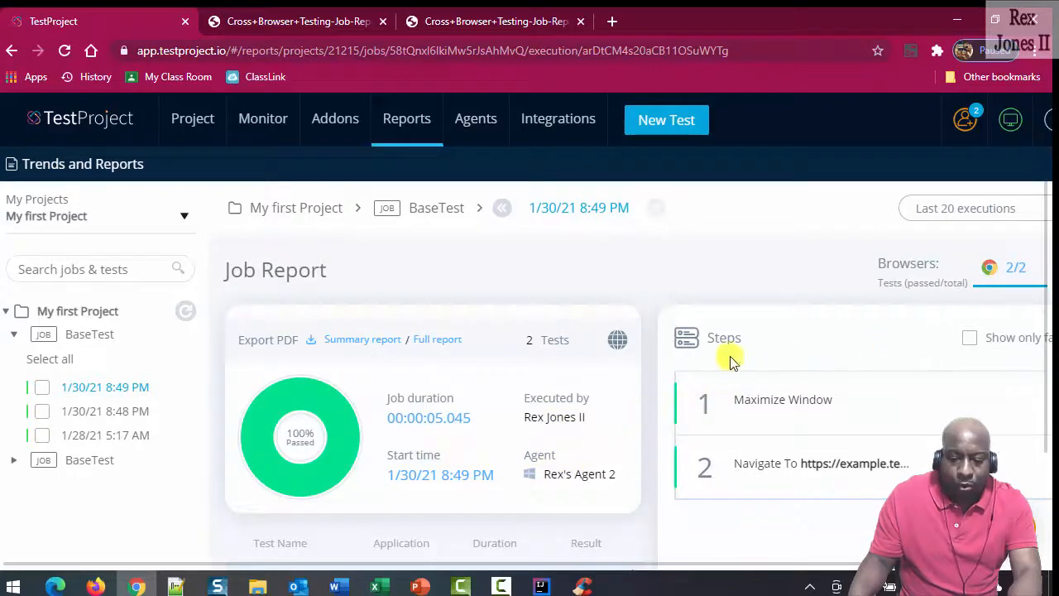
pyautogui.scroll(-2, 660, 406)
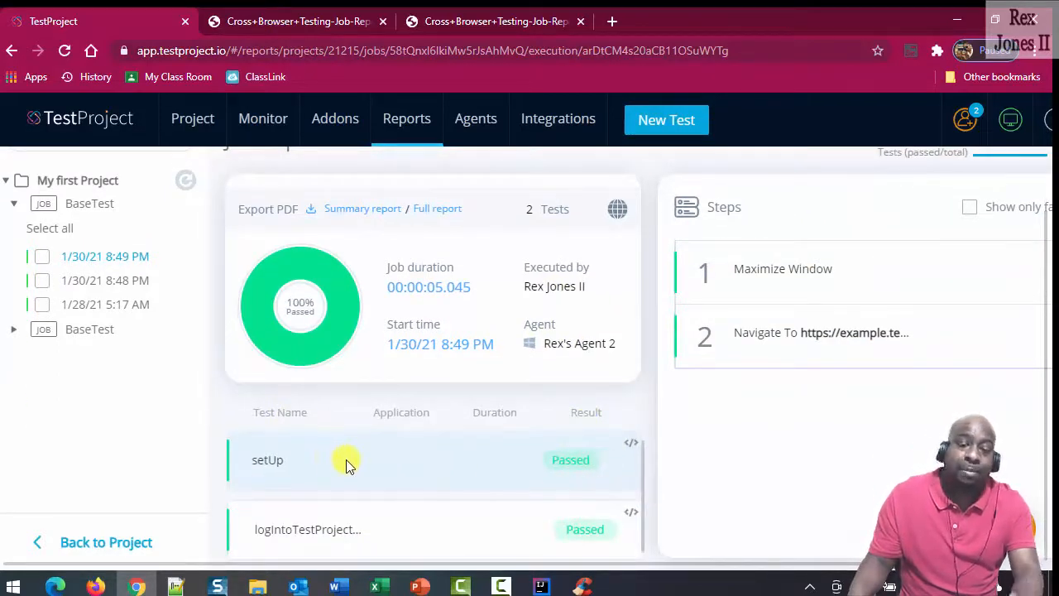
pyautogui.click(327, 534)
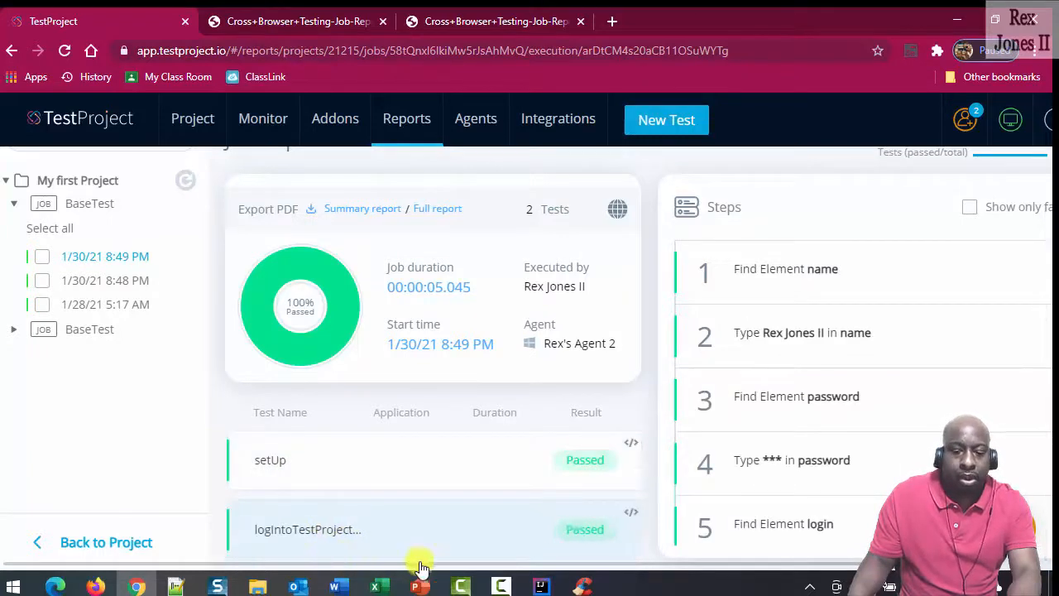
# - Review the login test's steps from first to last and limit the list to failed steps
pyautogui.moveTo(521, 565); pyautogui.dragTo(687, 559)
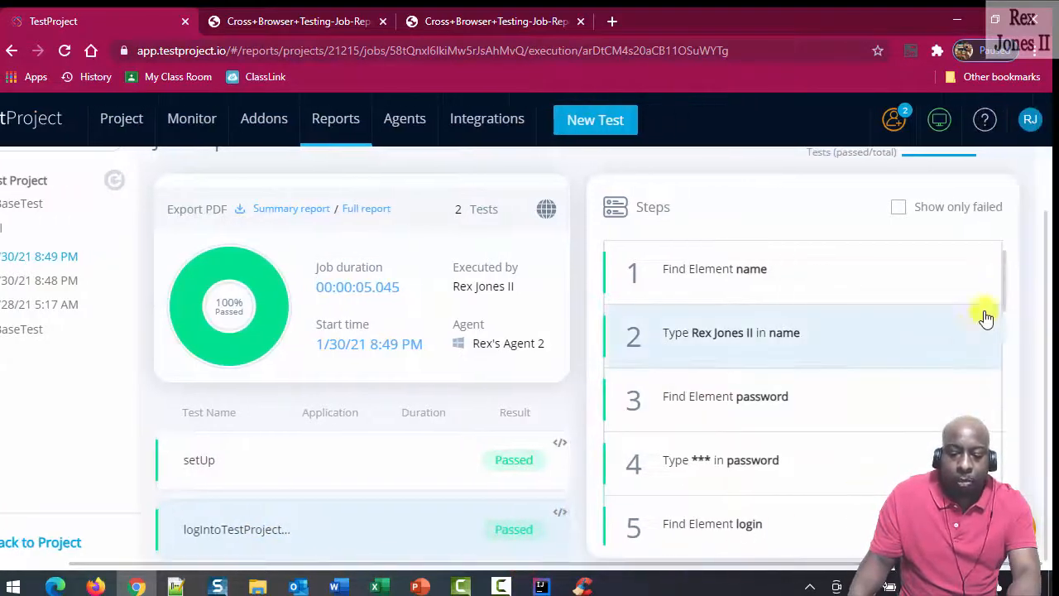
pyautogui.moveTo(1002, 287); pyautogui.dragTo(1002, 505)
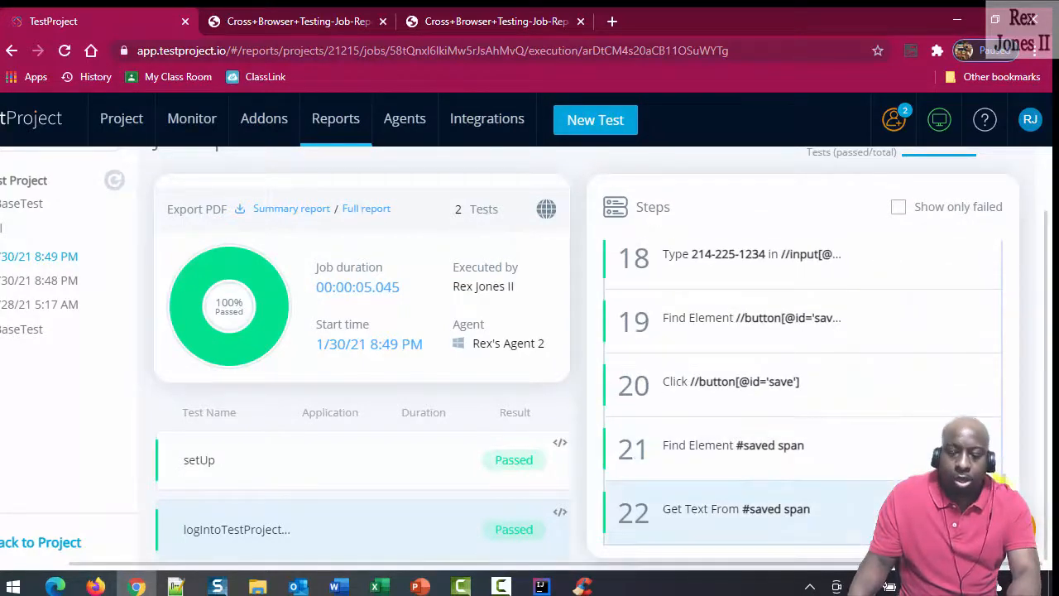
pyautogui.scroll(5, 1003, 397)
pyautogui.moveTo(1003, 394); pyautogui.dragTo(994, 240)
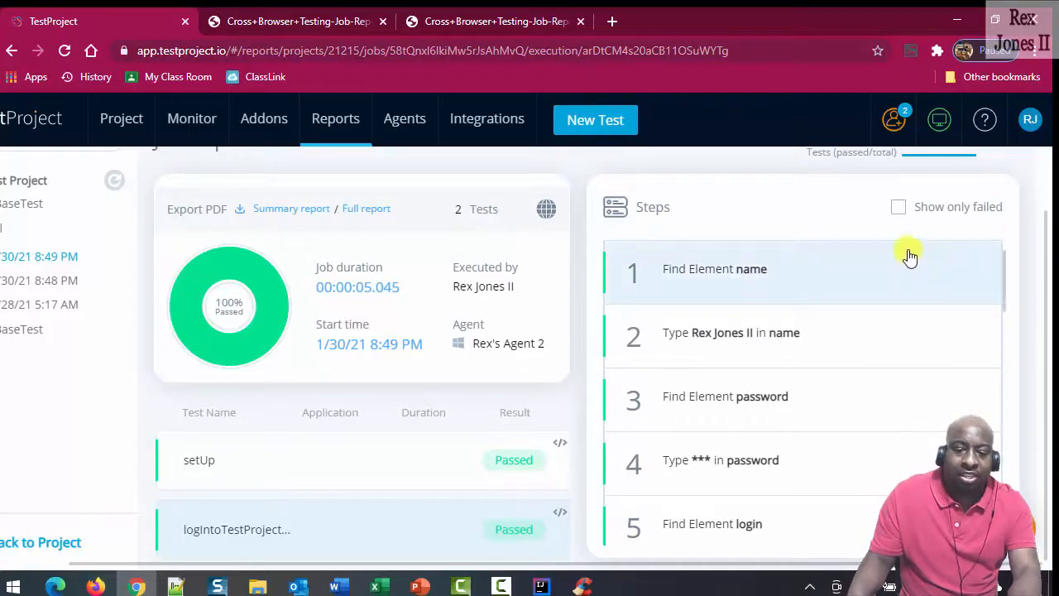
pyautogui.click(899, 208)
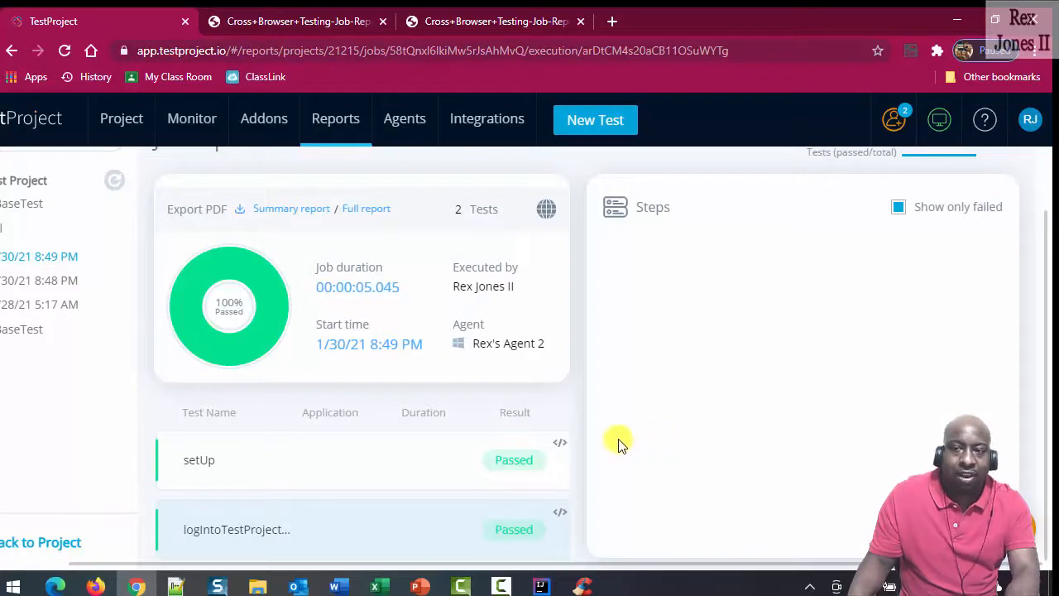
# - Switch the reports to the TestProject Tutorial project
pyautogui.hscroll(-2, 331, 561)
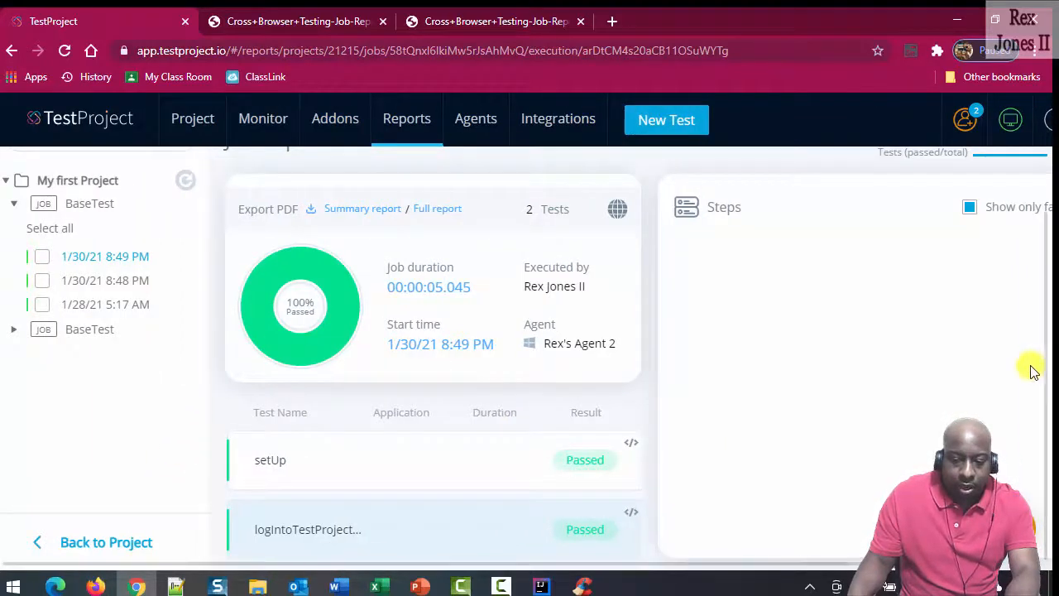
pyautogui.scroll(3, 1041, 361)
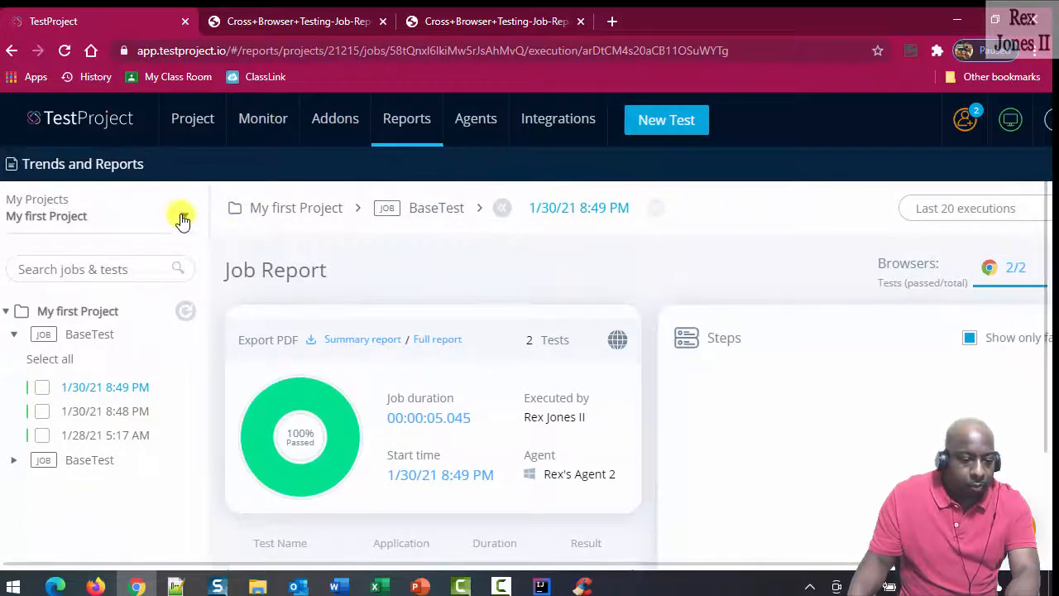
pyautogui.click(182, 215)
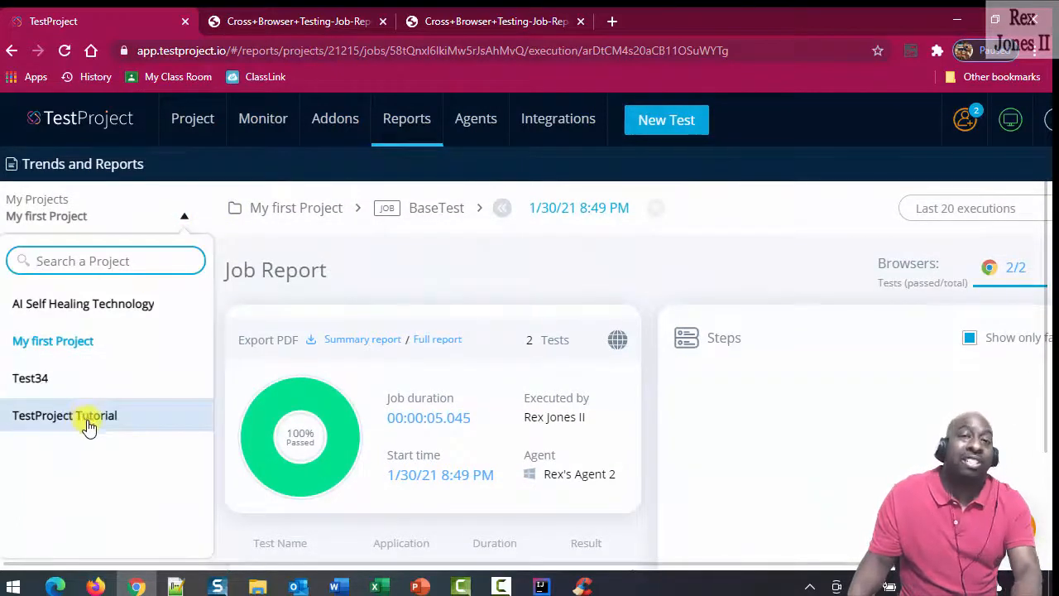
pyautogui.click(89, 426)
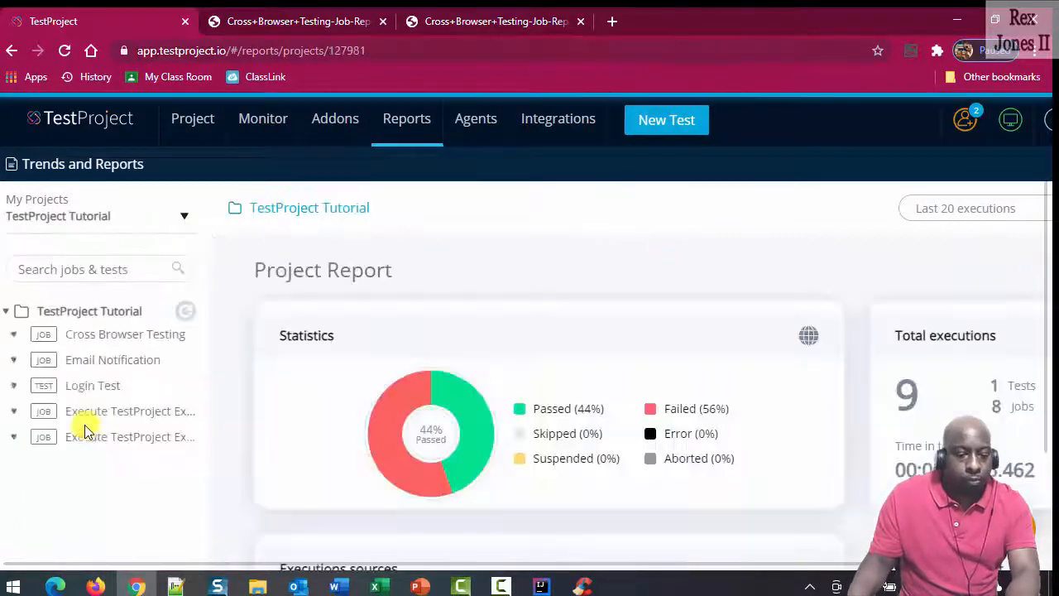
# - Open the Cross Browser Testing job report from 1/3/21 7:49 PM and check the error, passed and failed shares in its chart
pyautogui.click(145, 334)
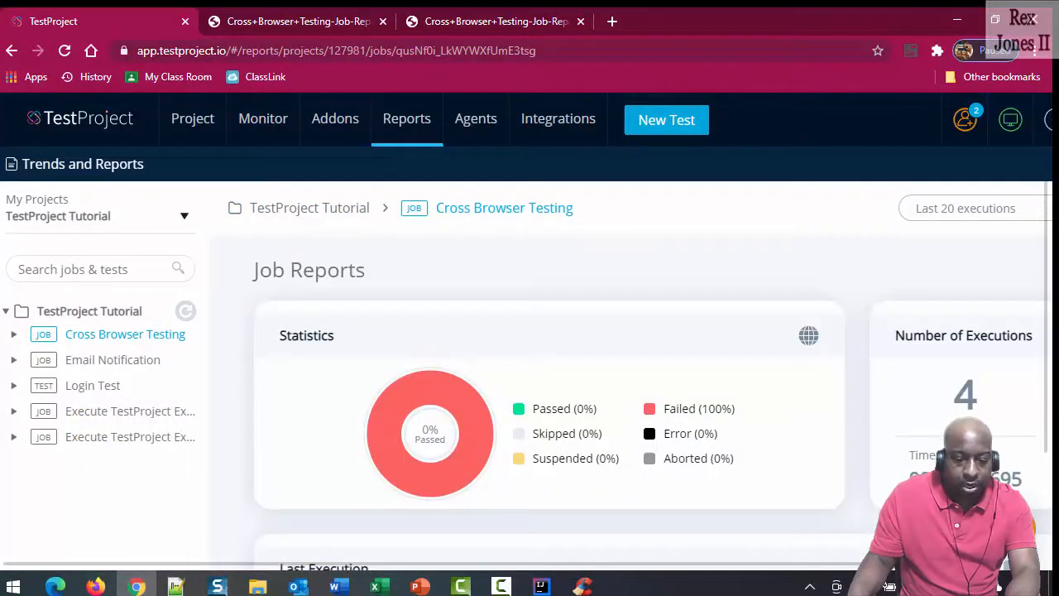
pyautogui.click(13, 336)
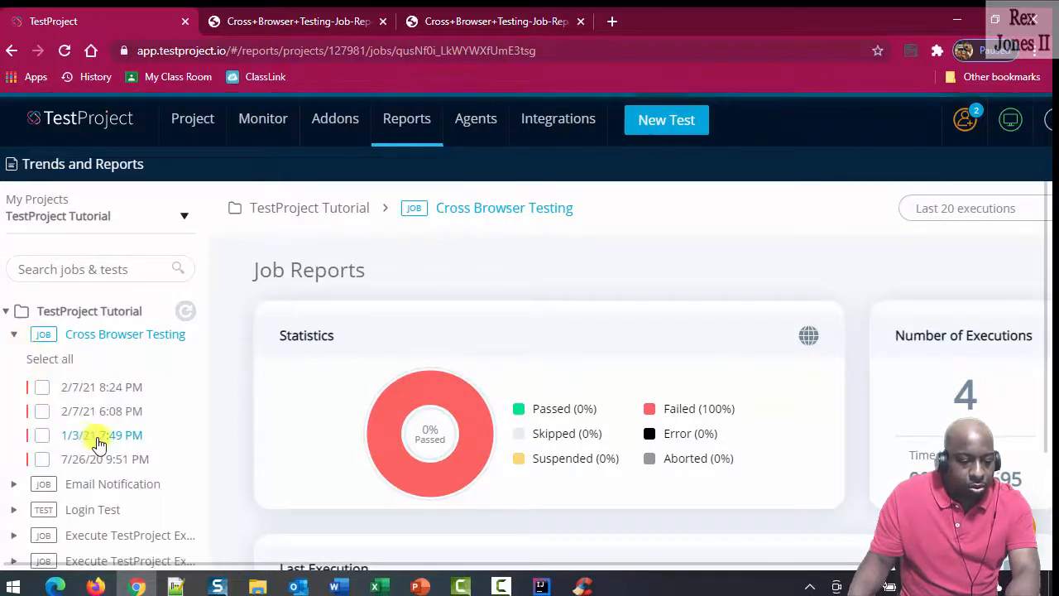
pyautogui.click(117, 438)
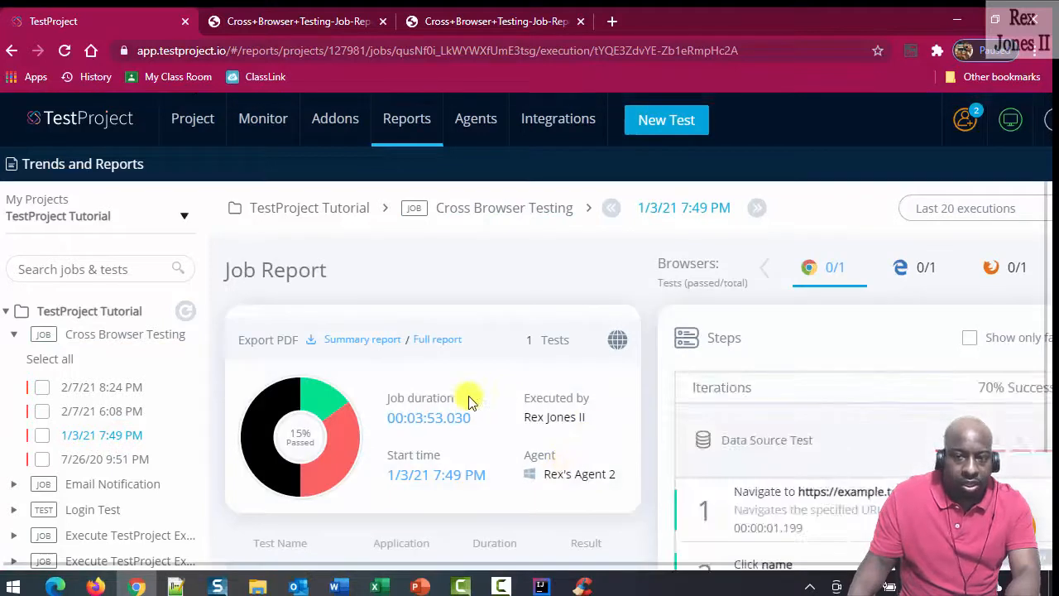
pyautogui.moveTo(263, 398)
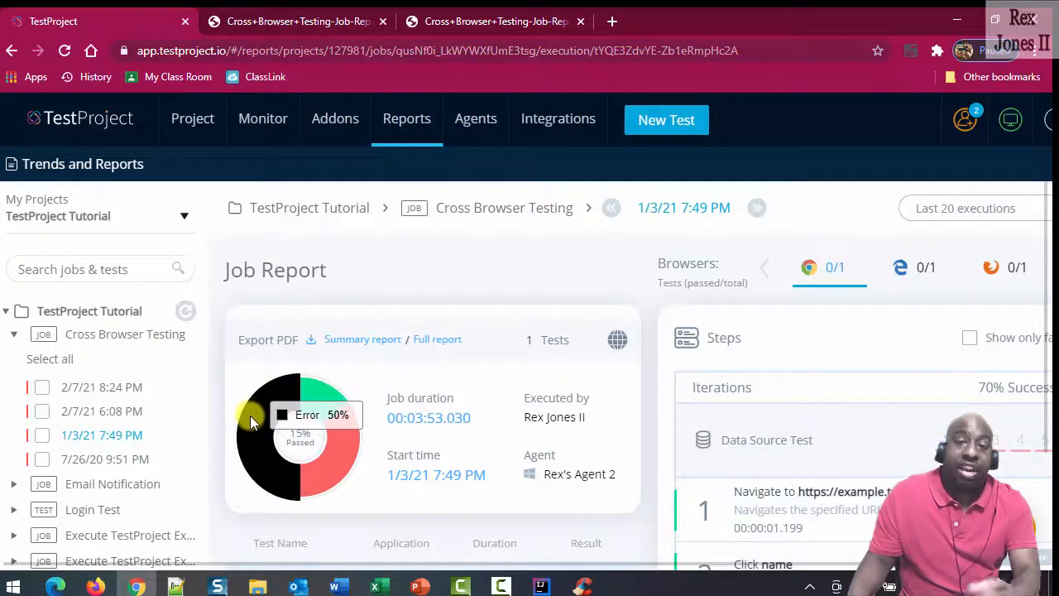
pyautogui.moveTo(323, 399)
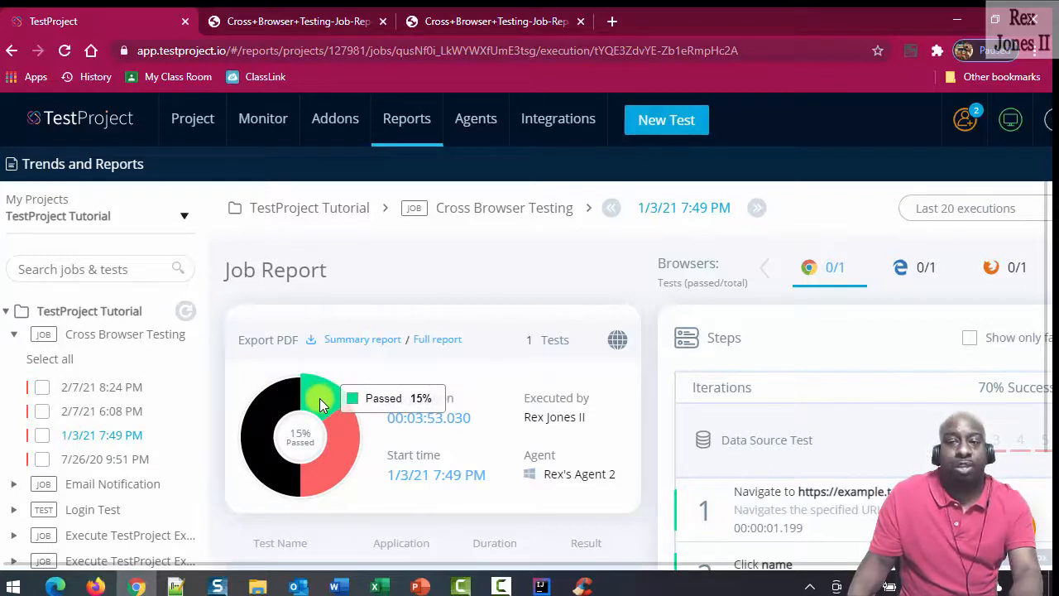
pyautogui.moveTo(326, 454)
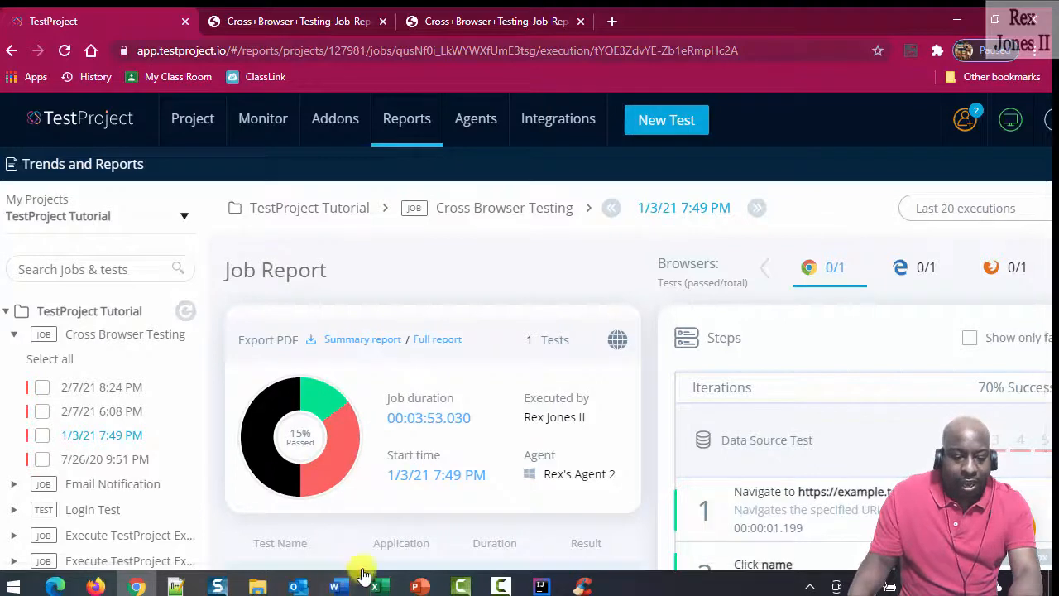
# - View the available execution range options without changing the range, and look through all browsers tested in the job
pyautogui.moveTo(395, 563); pyautogui.dragTo(643, 568)
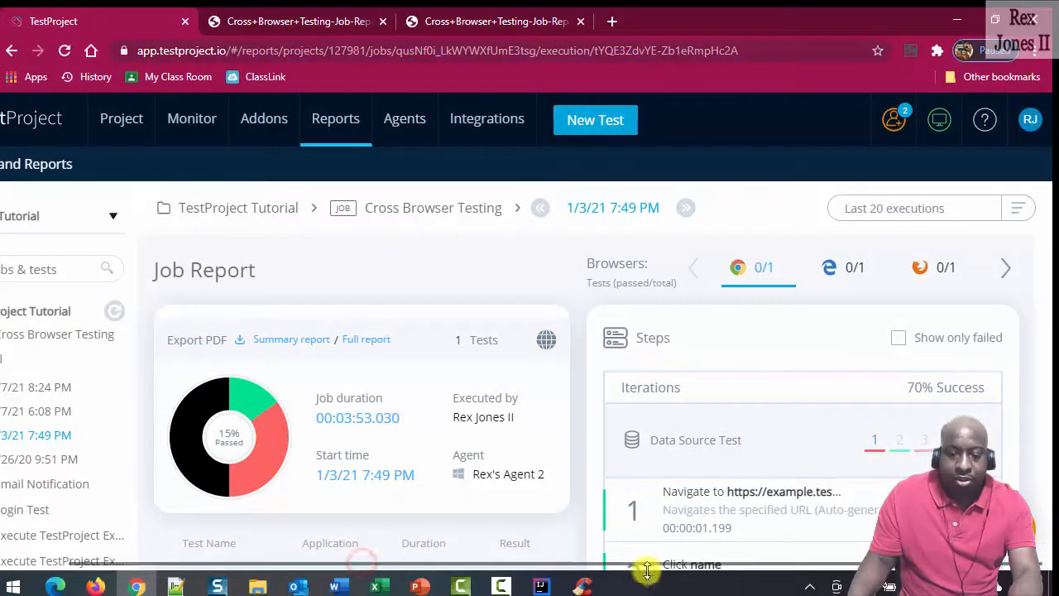
pyautogui.click(979, 215)
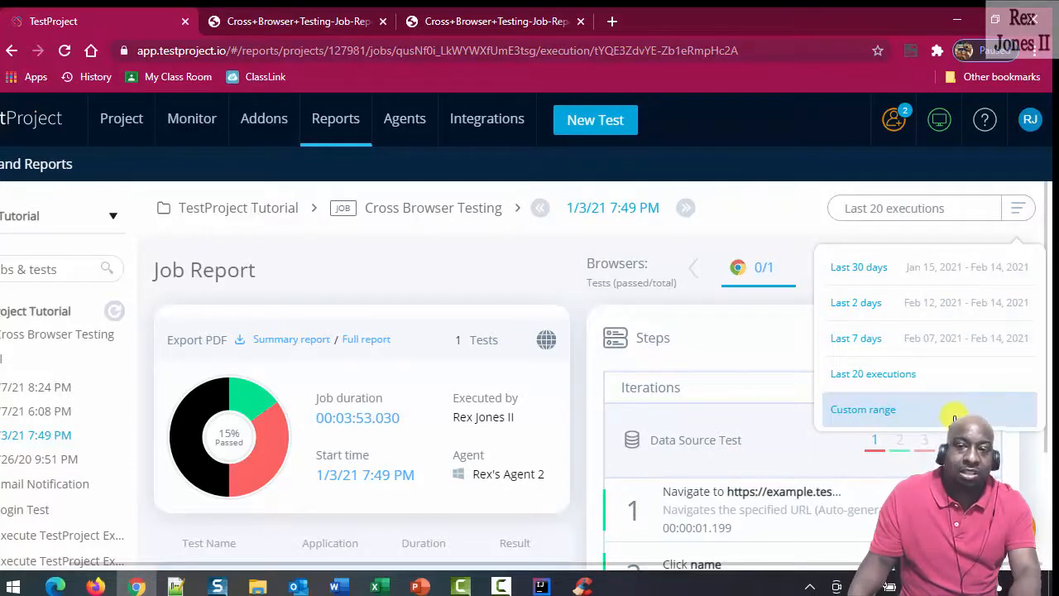
pyautogui.click(530, 257)
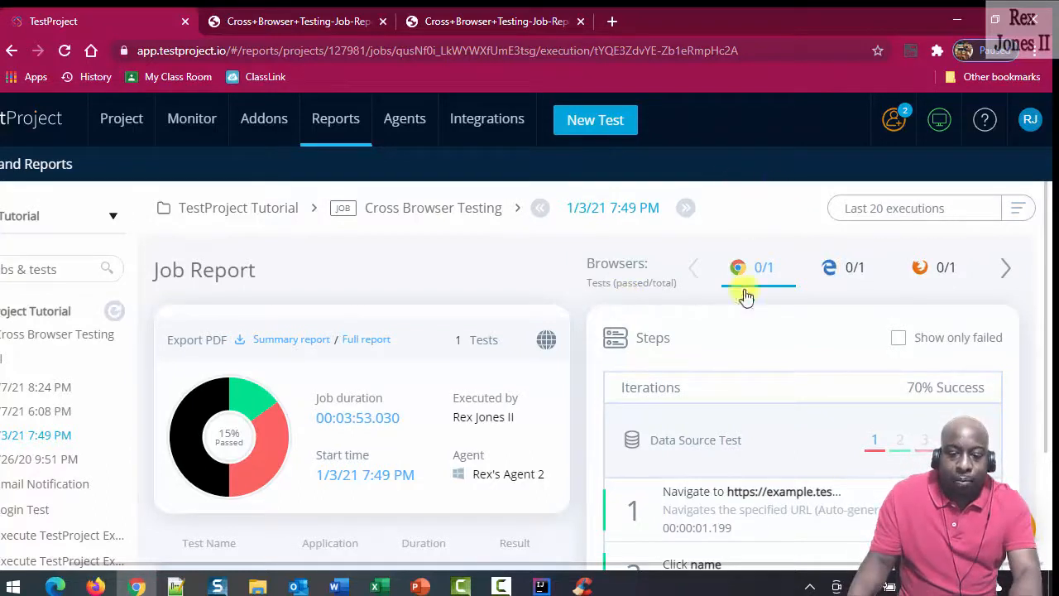
pyautogui.click(1004, 269)
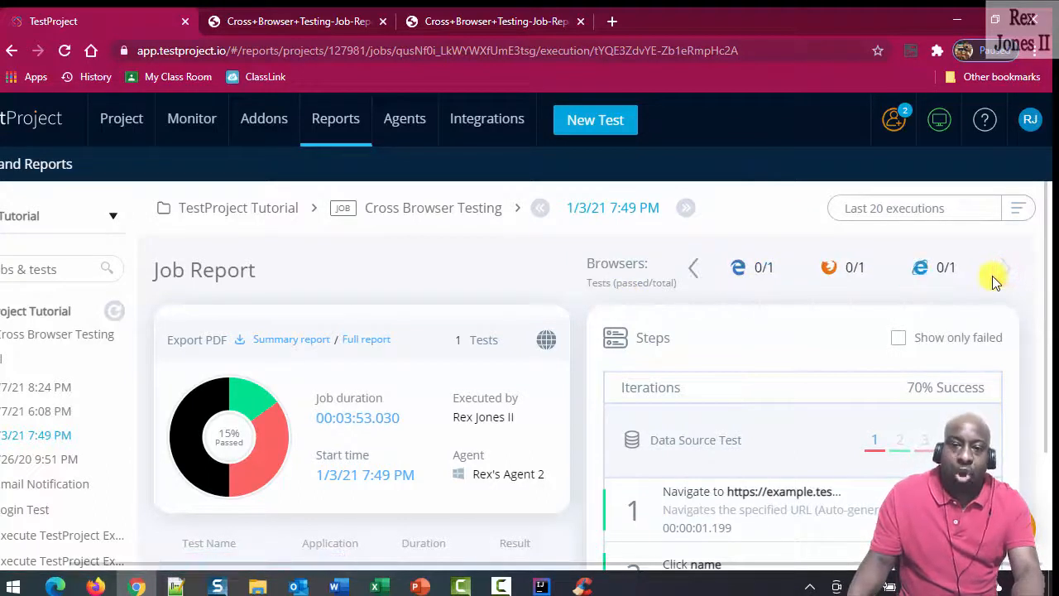
pyautogui.click(693, 269)
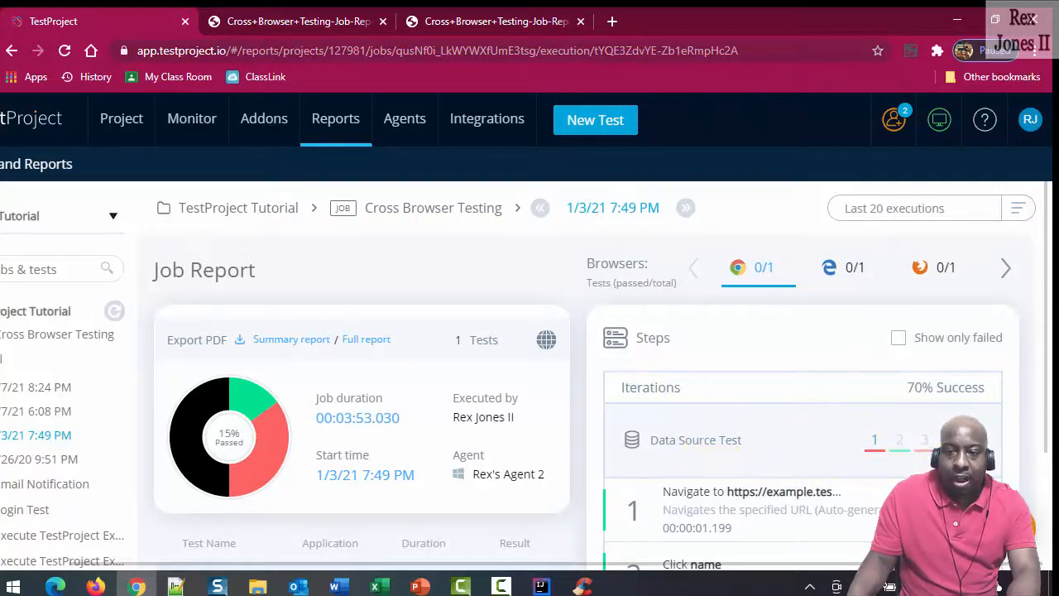
# - Compare the name entered in step 3 across data source iterations 1, 2 and 3 of the Login Test
pyautogui.scroll(-2, 1047, 331)
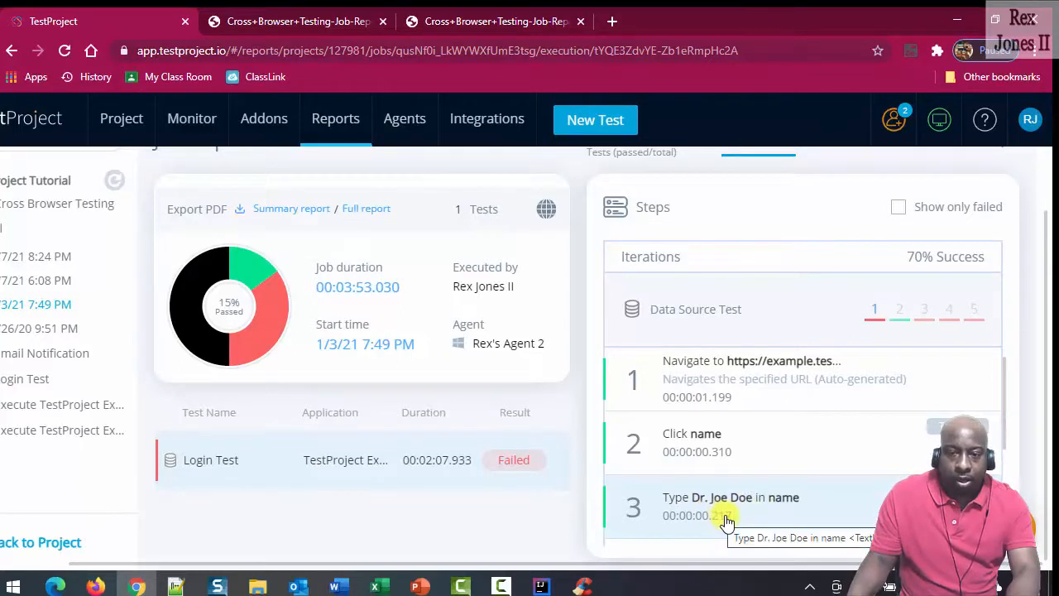
pyautogui.click(901, 313)
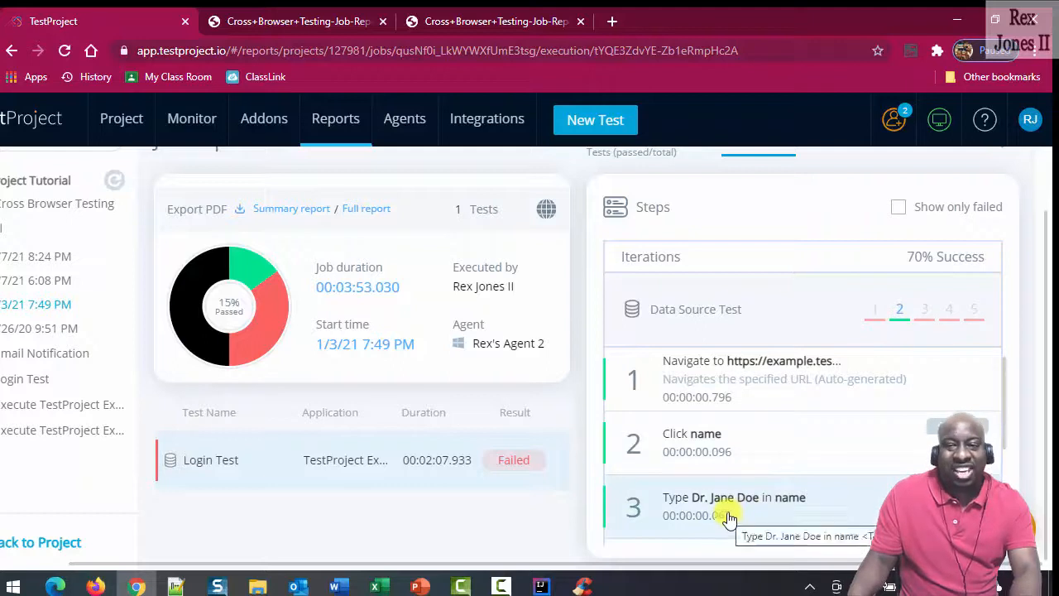
pyautogui.click(923, 315)
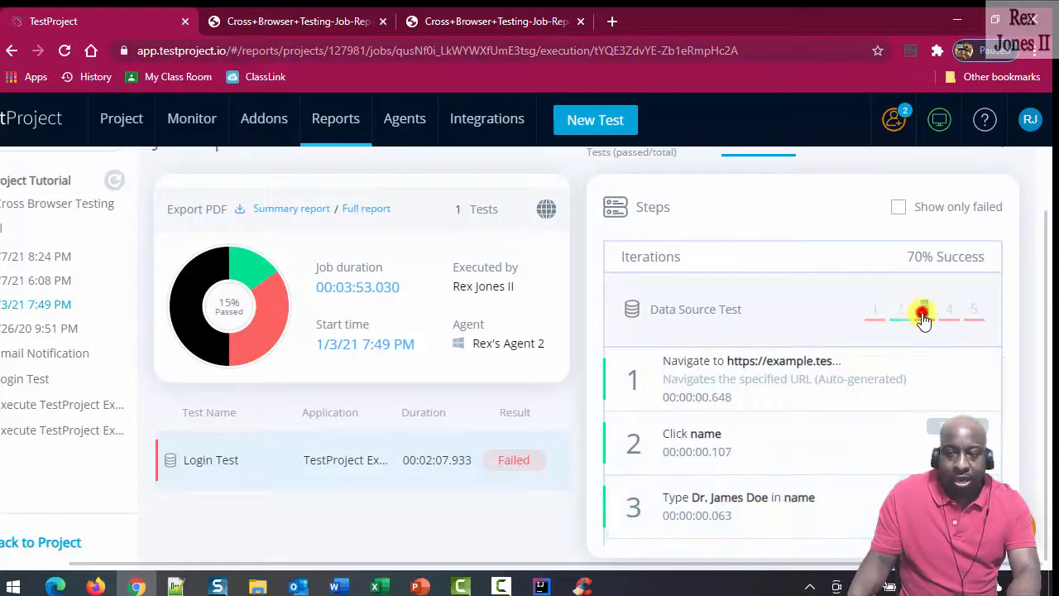
pyautogui.click(759, 519)
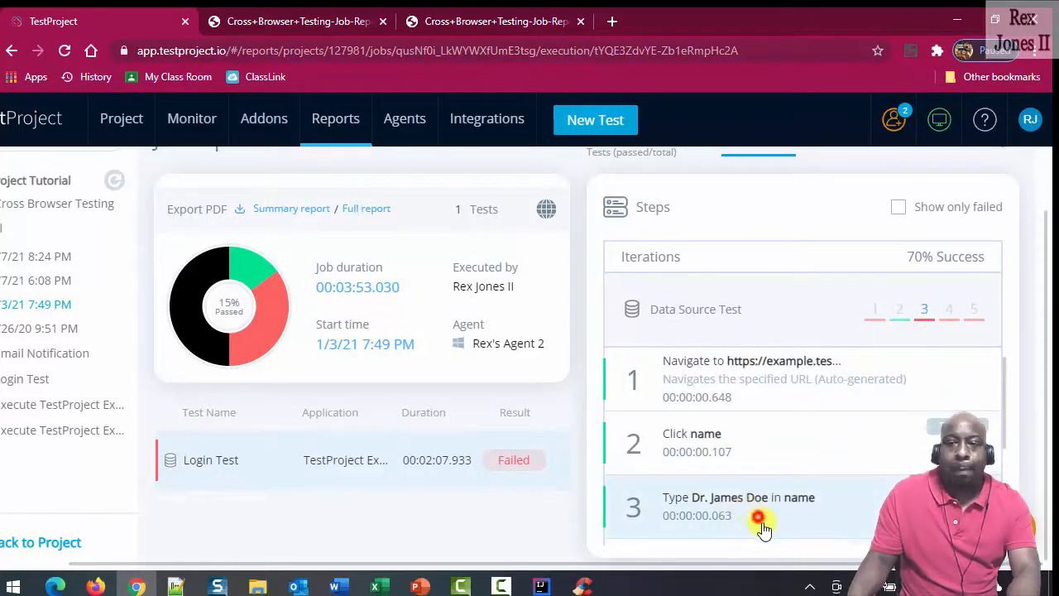
# - Show only the failed steps of iteration 3 and expand the details of the step that gets text from greetings
pyautogui.click(898, 208)
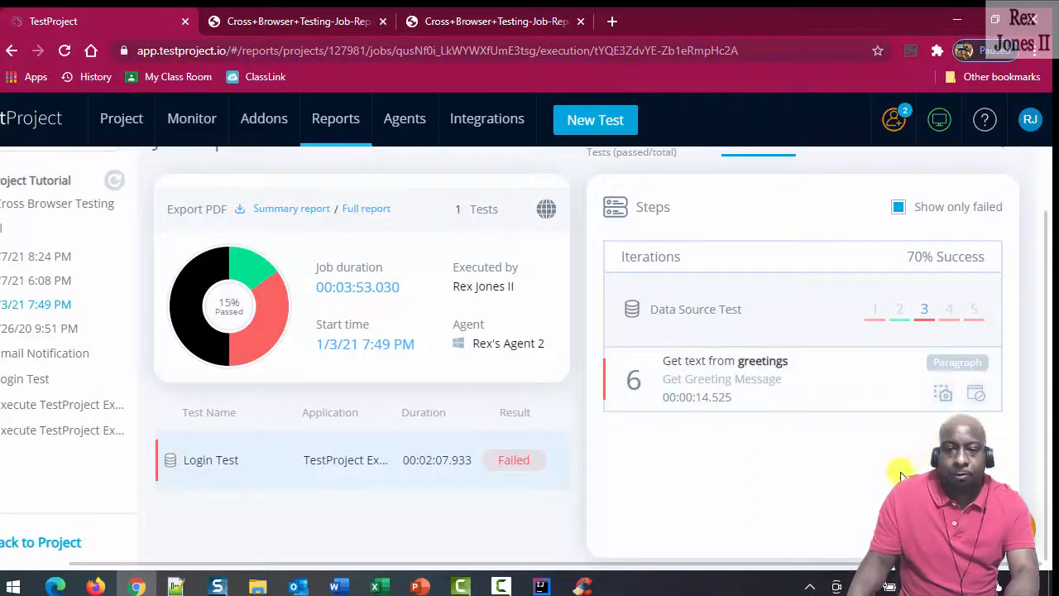
pyautogui.click(944, 395)
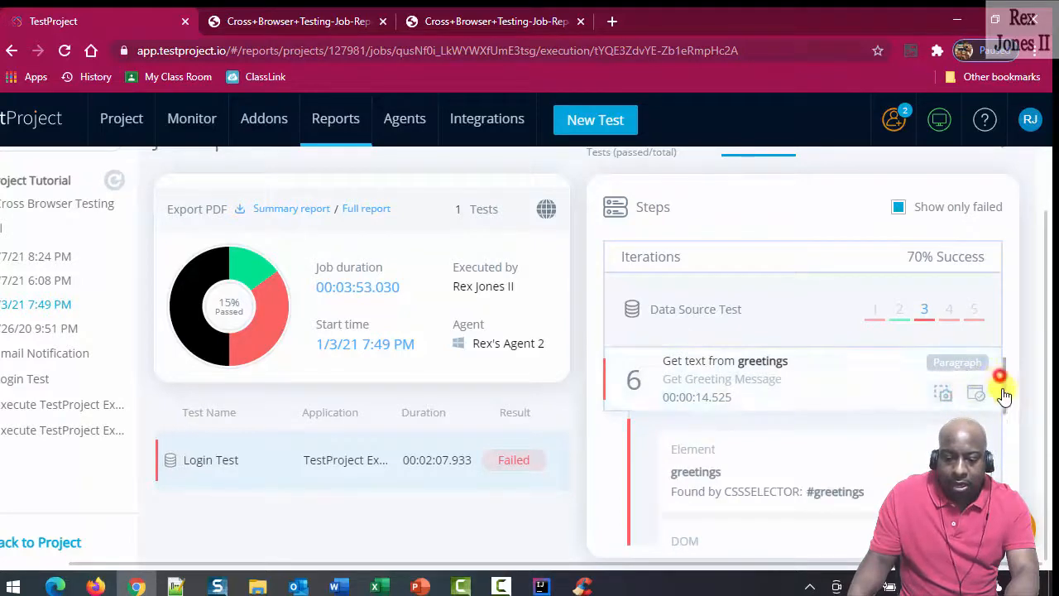
pyautogui.scroll(-3, 1006, 414)
# - Enlarge the failed step's screenshot, inspect the login form at higher zoom, and close the image
pyautogui.click(733, 407)
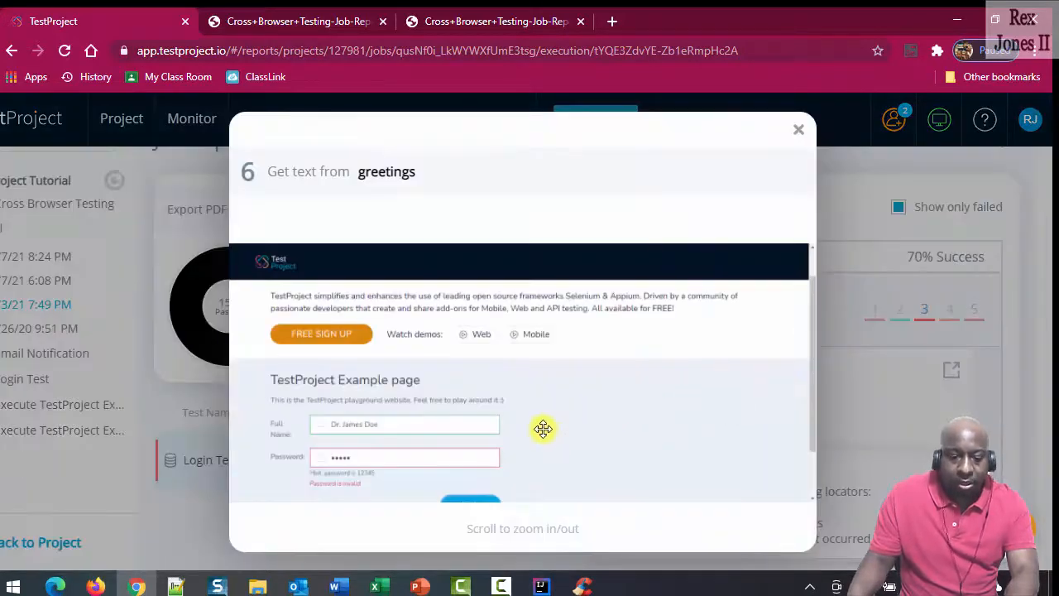
pyautogui.scroll(5, 555, 433)
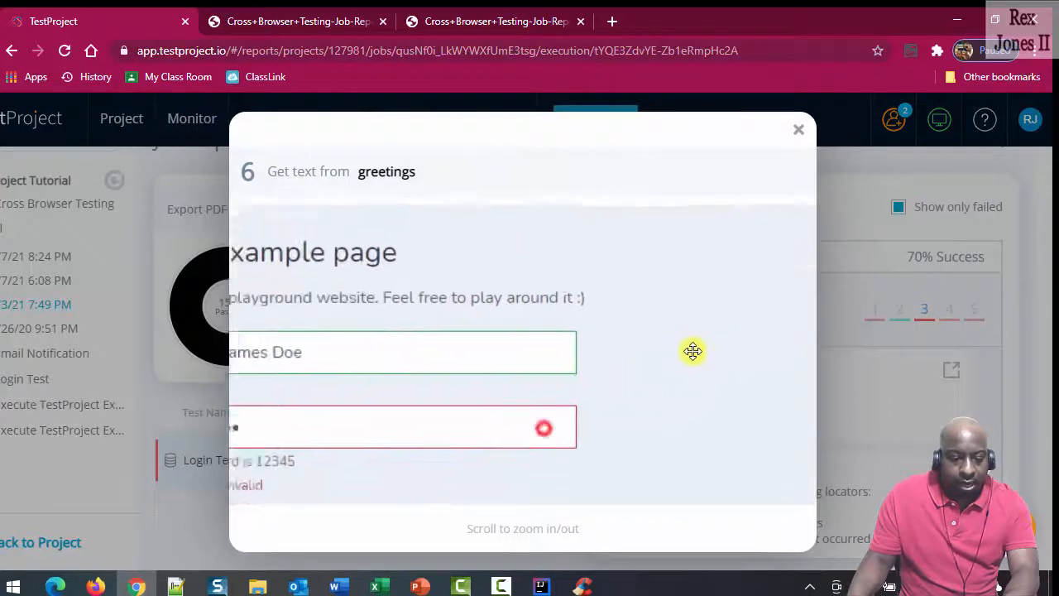
pyautogui.scroll(-3, 807, 341)
pyautogui.scroll(3, 871, 334)
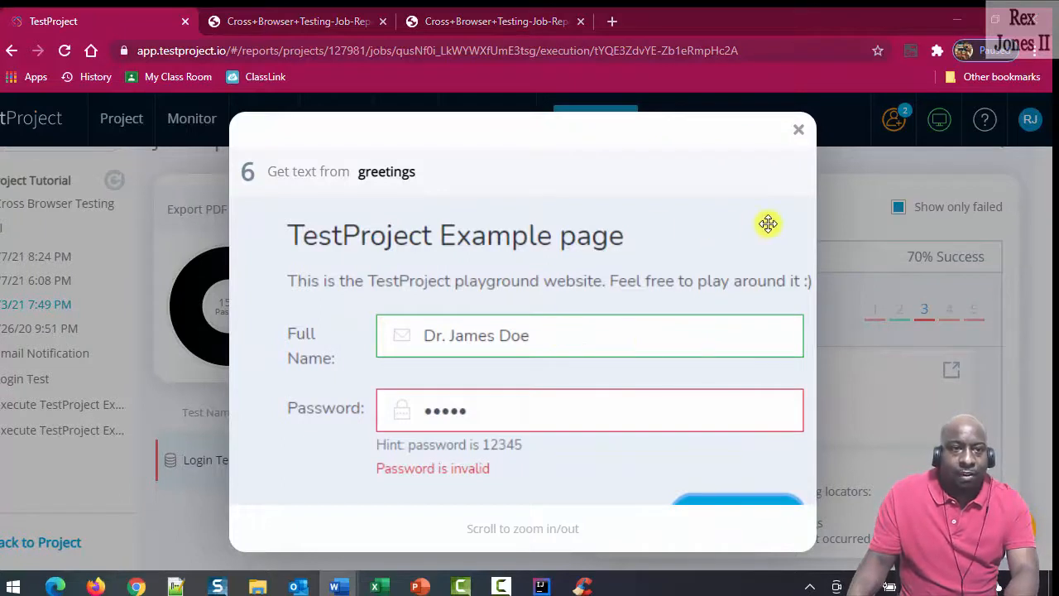
pyautogui.click(799, 130)
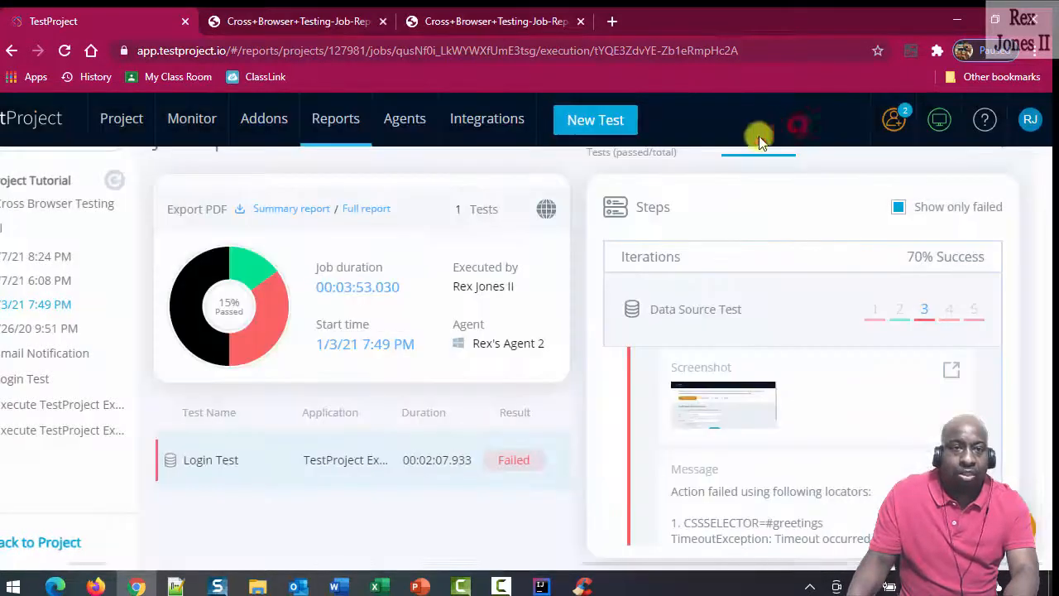
# - Export the job's summary report as a PDF and dismiss the export dialog
pyautogui.moveTo(233, 264)
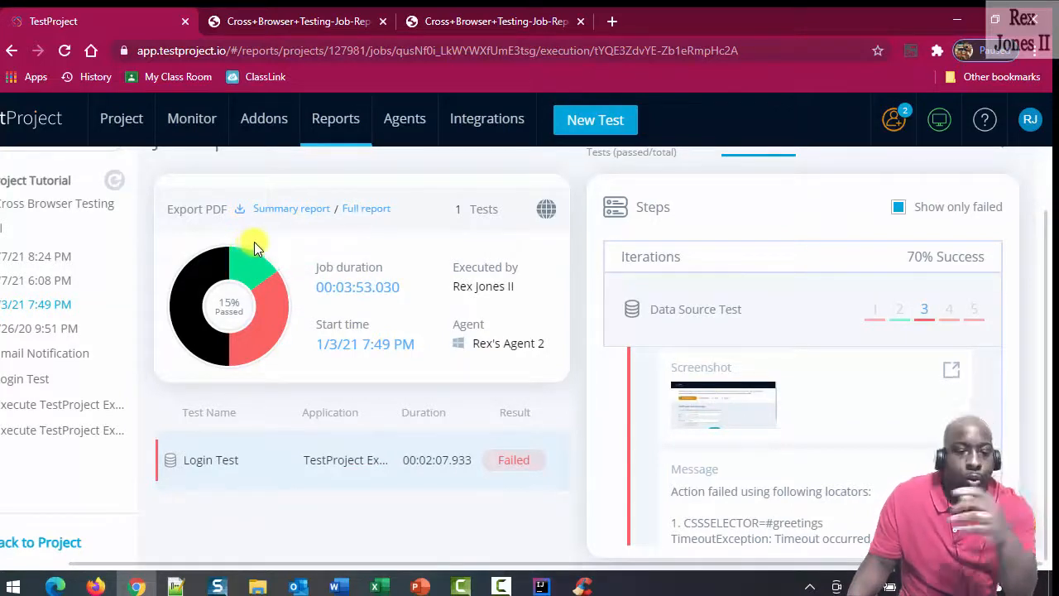
pyautogui.click(287, 210)
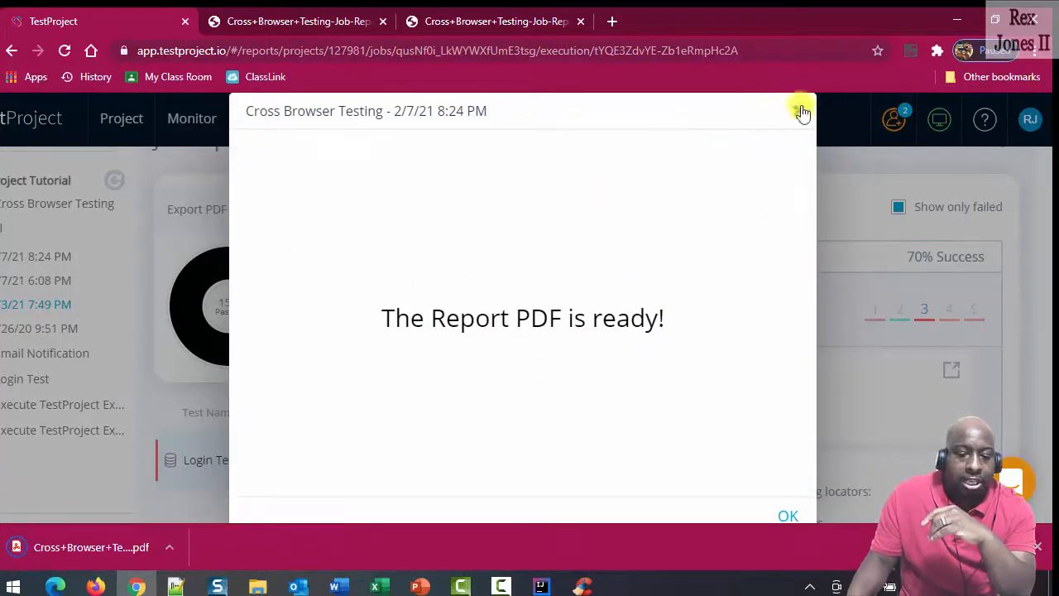
pyautogui.click(800, 104)
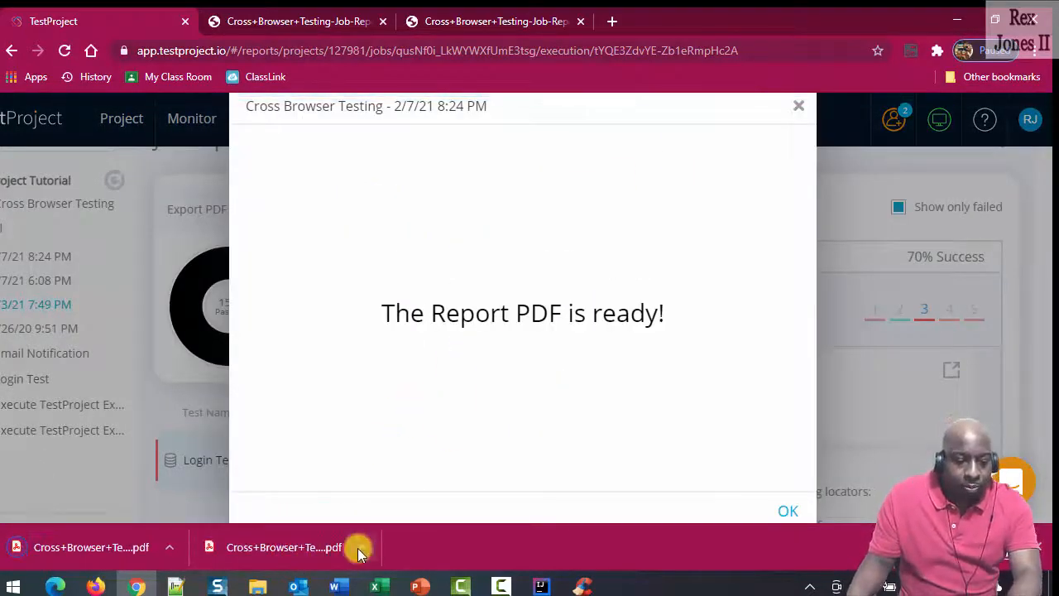
# - Open the newly downloaded summary report PDF and review its overall summary and the Login Test results in Chrome
pyautogui.click(362, 547)
pyautogui.click(427, 424)
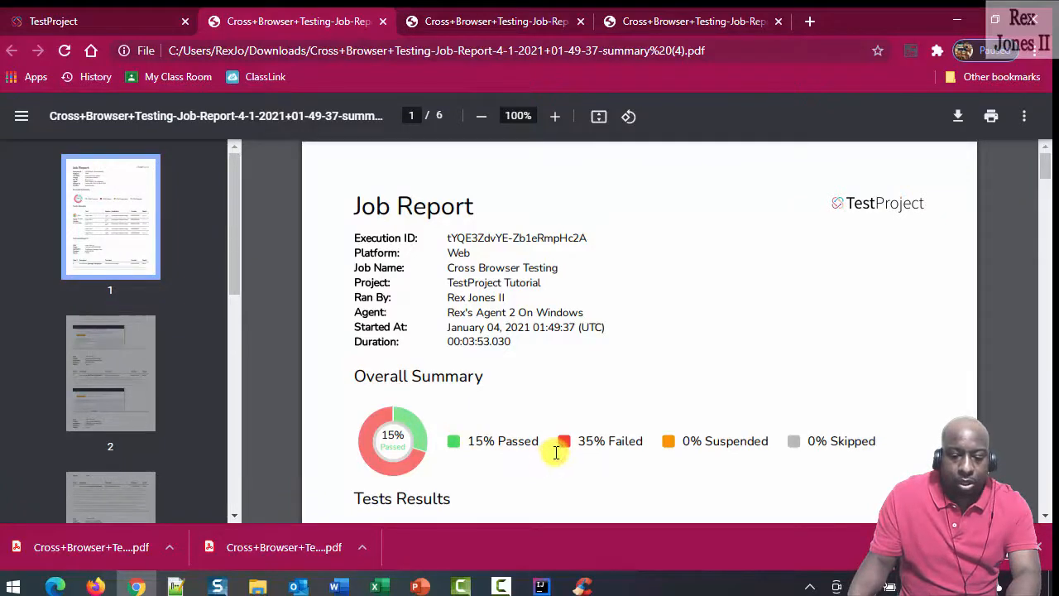
pyautogui.moveTo(1044, 170)
pyautogui.mouseDown()
pyautogui.moveTo(1043, 190)
pyautogui.moveTo(1047, 177)
pyautogui.mouseUp()
pyautogui.moveTo(414, 309); pyautogui.dragTo(391, 311)
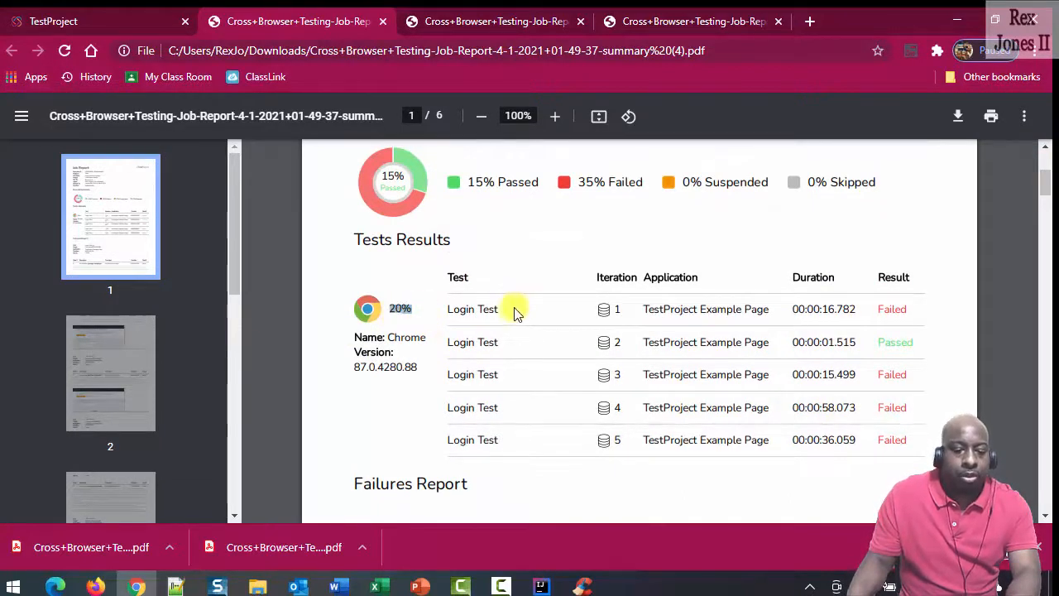
pyautogui.moveTo(500, 309); pyautogui.dragTo(452, 315)
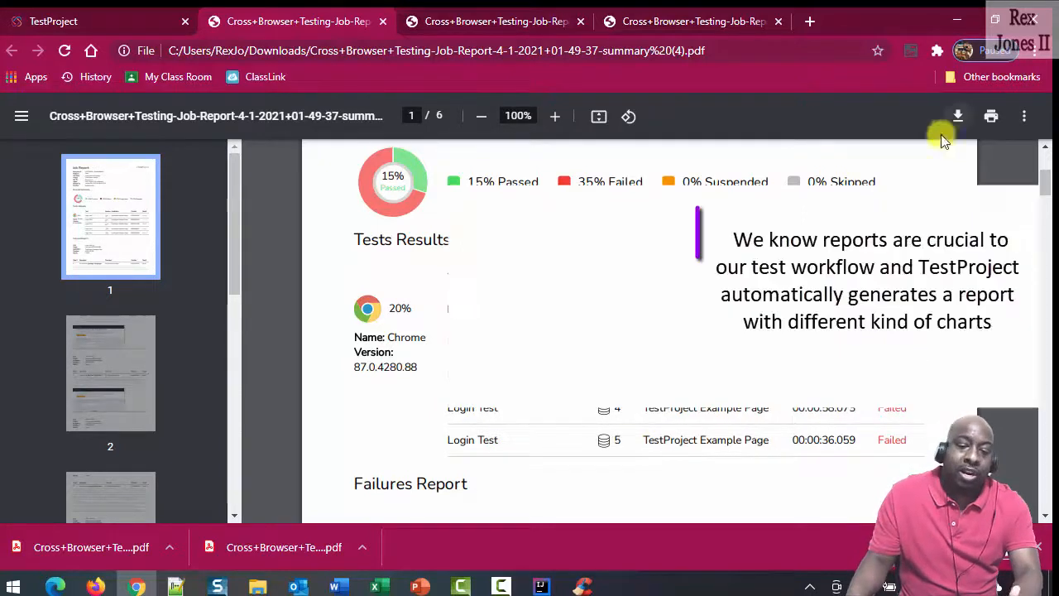
# - Return to TestProject, close the PDF export dialog, and open the report of the TestProject Tutorial project
pyautogui.click(58, 20)
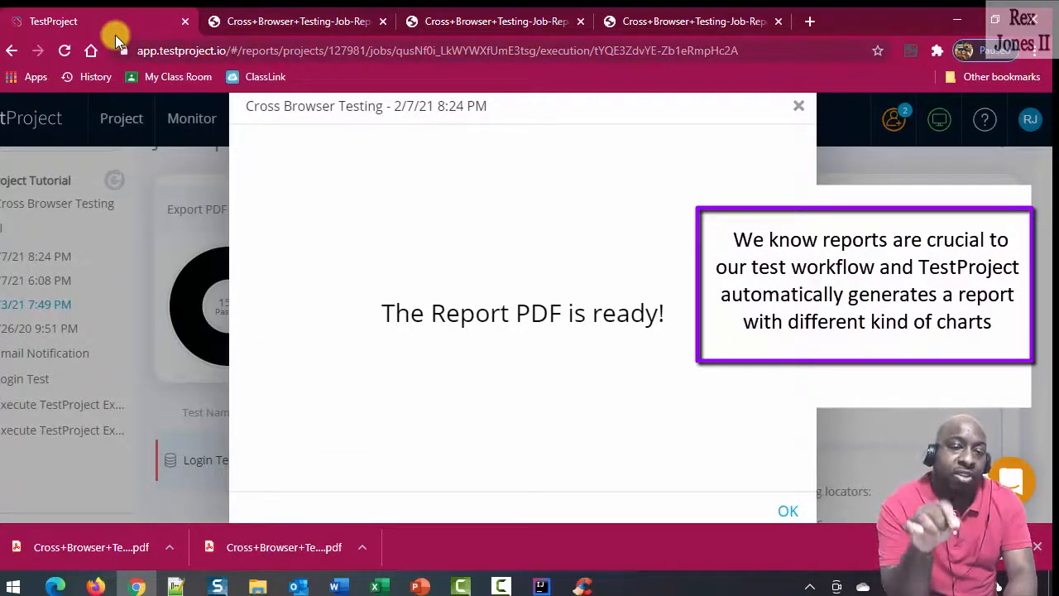
pyautogui.click(799, 108)
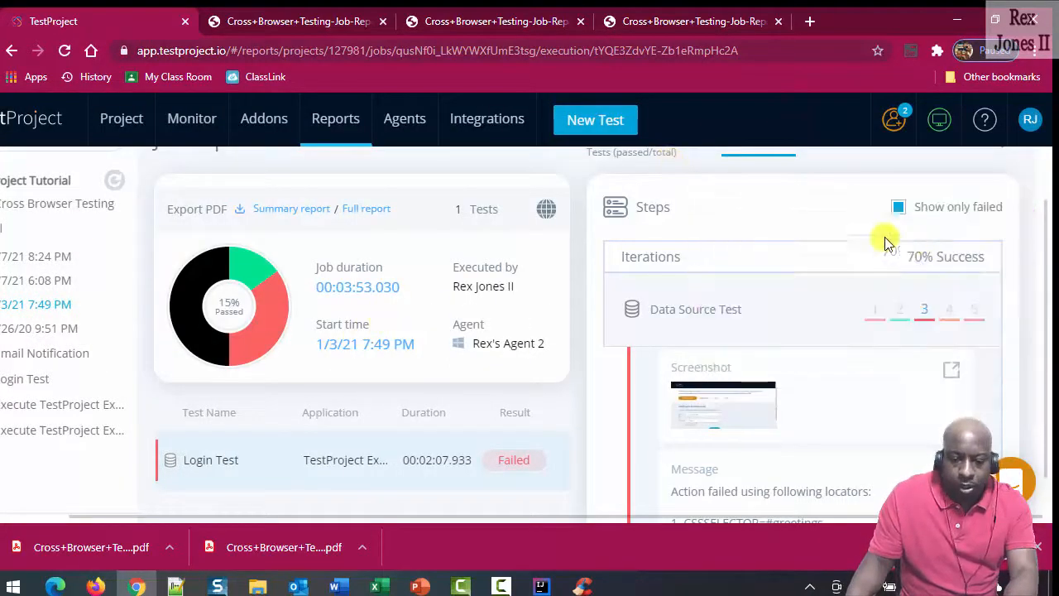
pyautogui.click(47, 177)
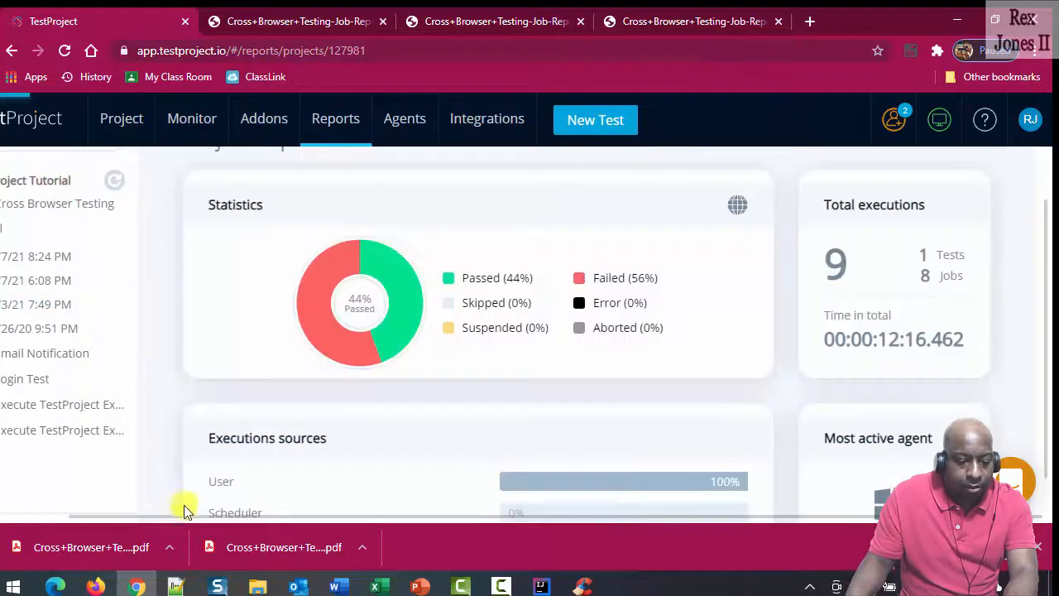
# - Examine the project report's execution sources and the Velocity chart with the ratio between successful and failed executions
pyautogui.scroll(-3, 649, 362)
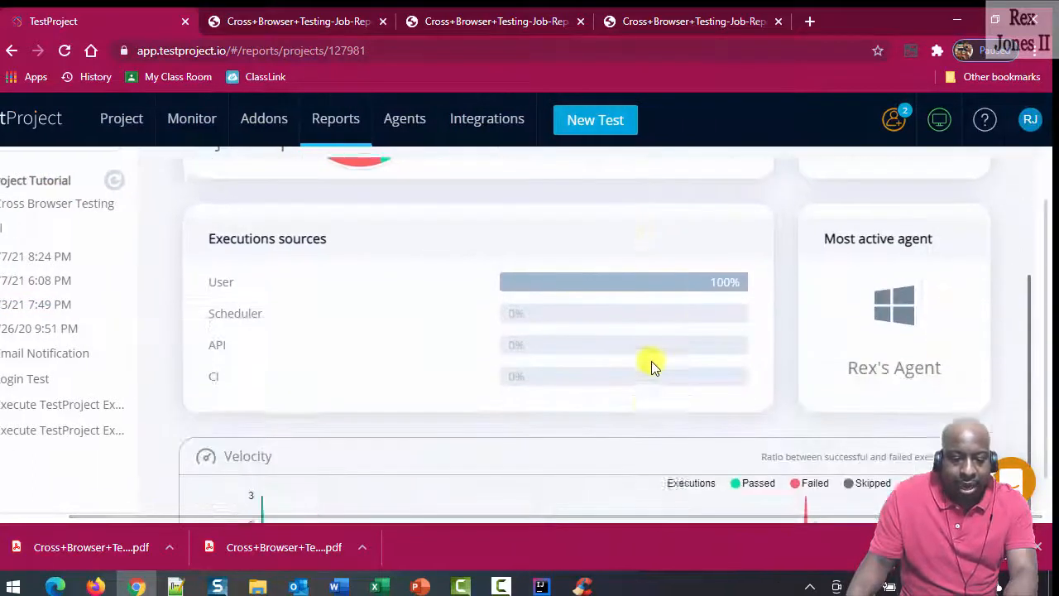
pyautogui.scroll(-2, 652, 368)
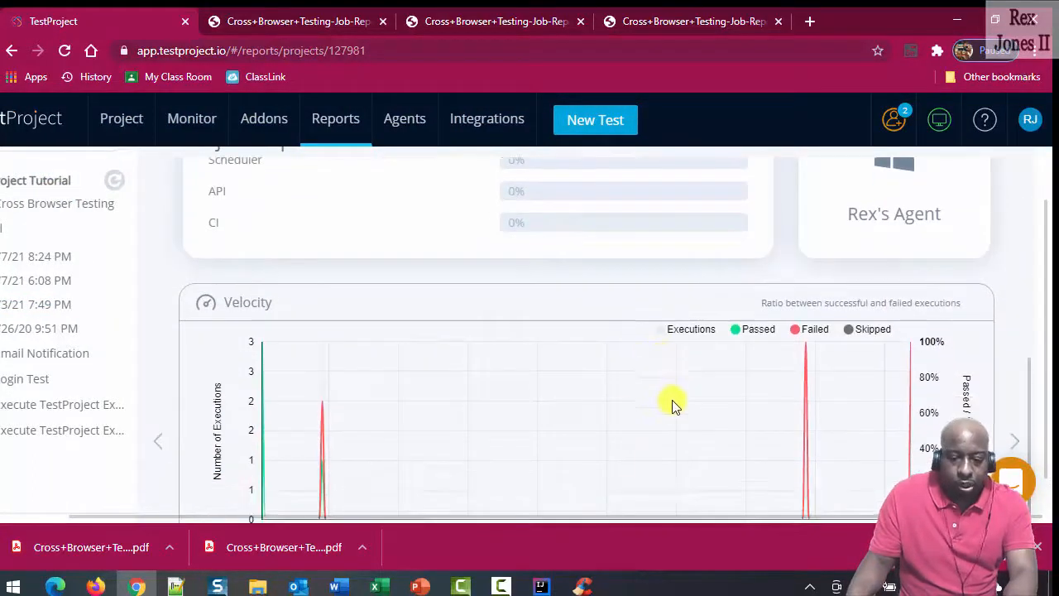
pyautogui.moveTo(283, 308); pyautogui.dragTo(218, 308)
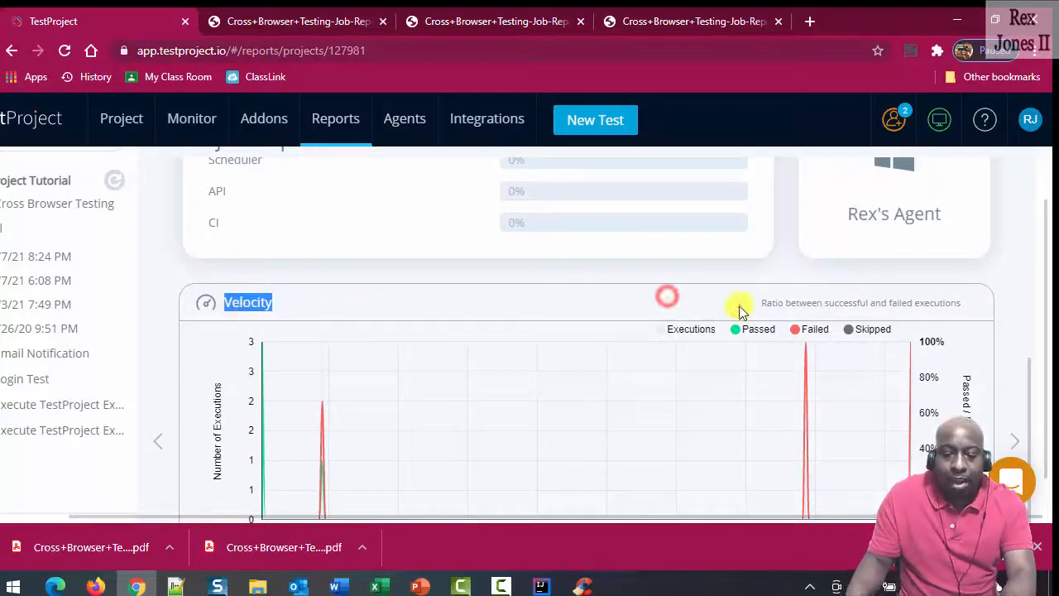
pyautogui.moveTo(767, 302); pyautogui.dragTo(974, 312)
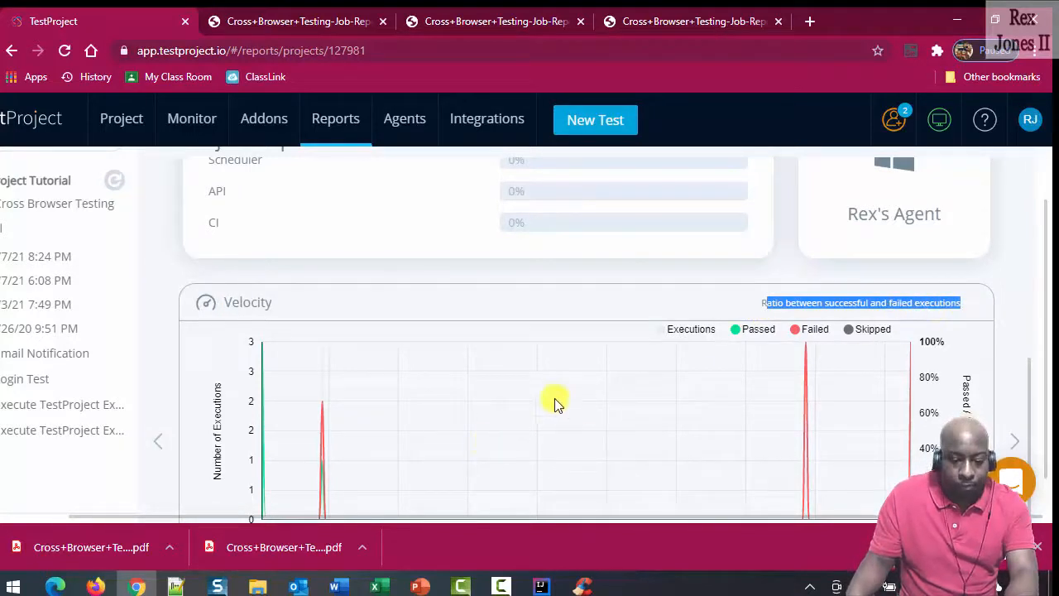
pyautogui.scroll(1, 571, 402)
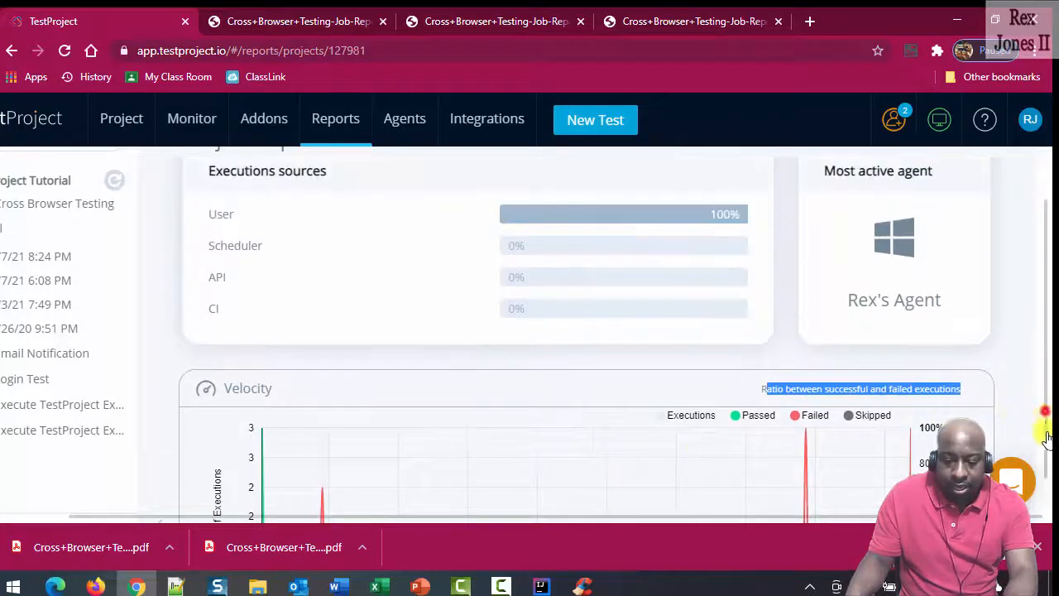
pyautogui.scroll(-2, 1033, 418)
pyautogui.scroll(1, 1001, 400)
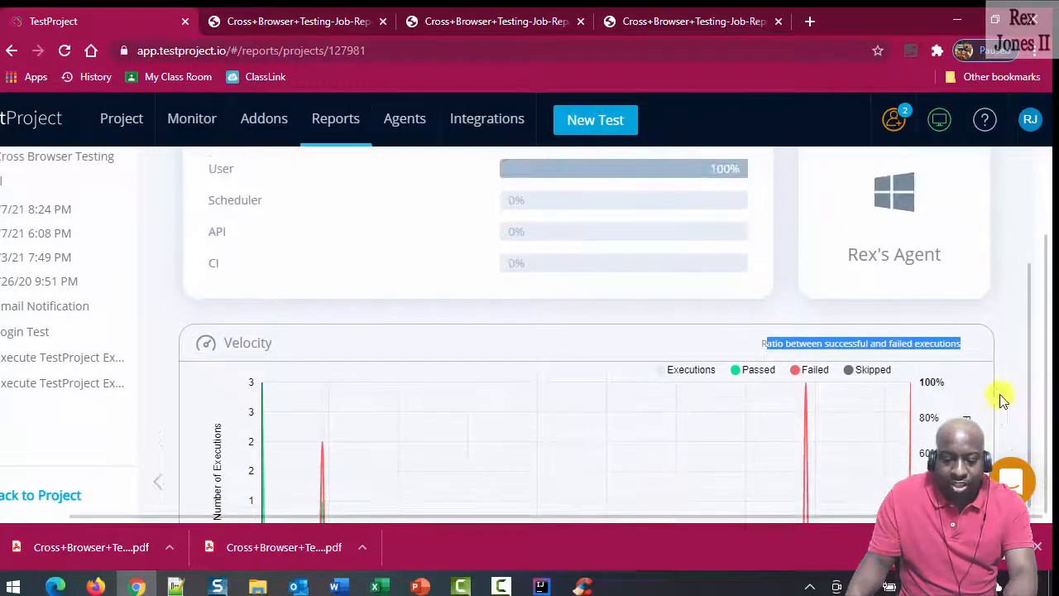
pyautogui.scroll(-1, 1010, 406)
# - Show the Distribution and Platforms charts of the project report and examine the executions per agent and platform
pyautogui.click(1012, 404)
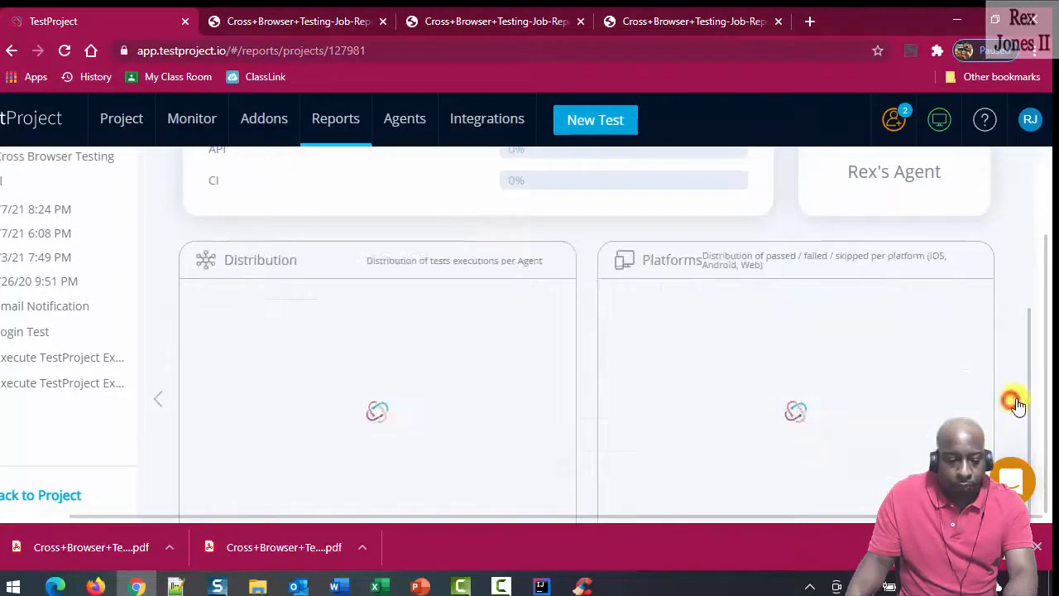
pyautogui.moveTo(295, 260); pyautogui.dragTo(220, 260)
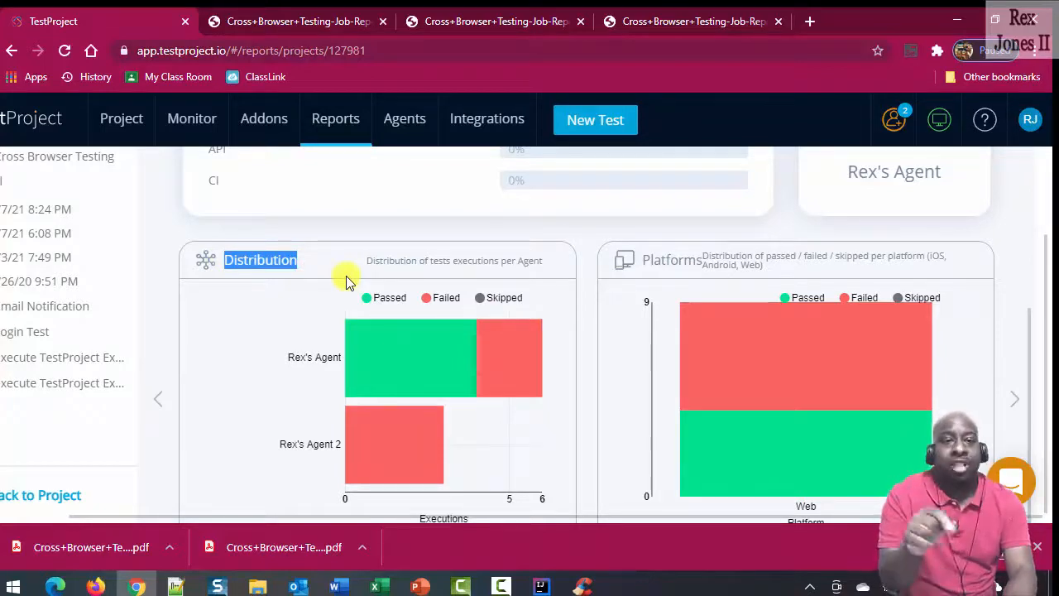
pyautogui.doubleClick(654, 256)
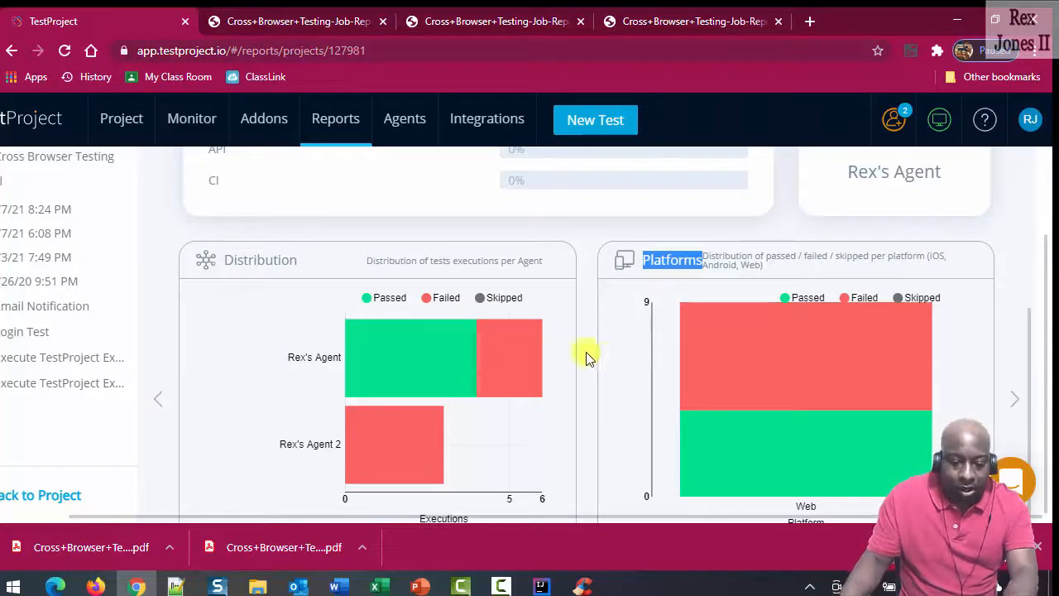
# - Show the Trends and Targets charts and compare the passed, failed and skipped executions per job and per target
pyautogui.click(1013, 398)
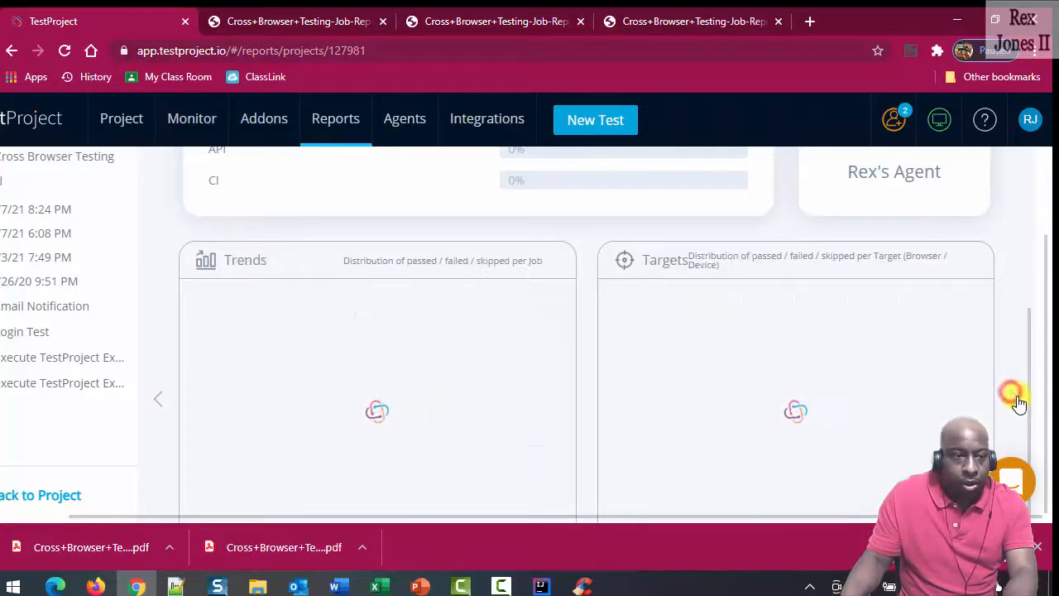
pyautogui.doubleClick(245, 260)
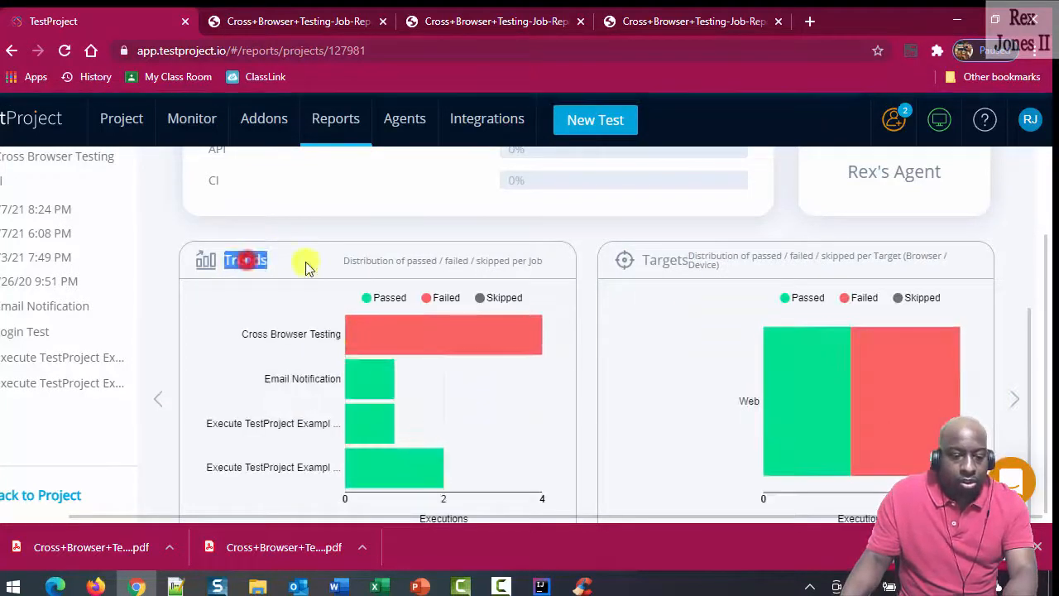
pyautogui.doubleClick(666, 260)
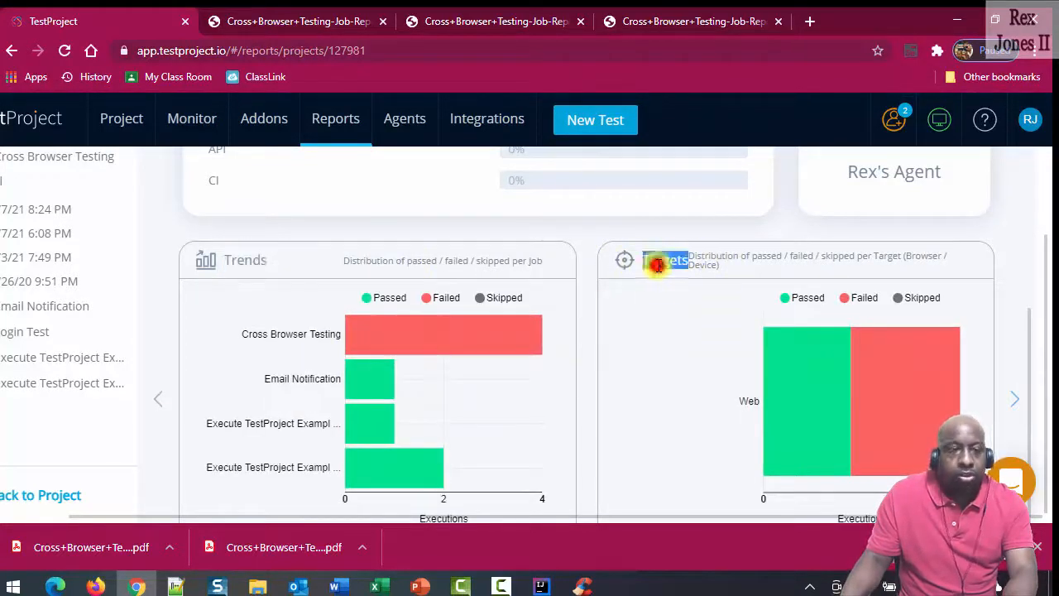
pyautogui.doubleClick(244, 260)
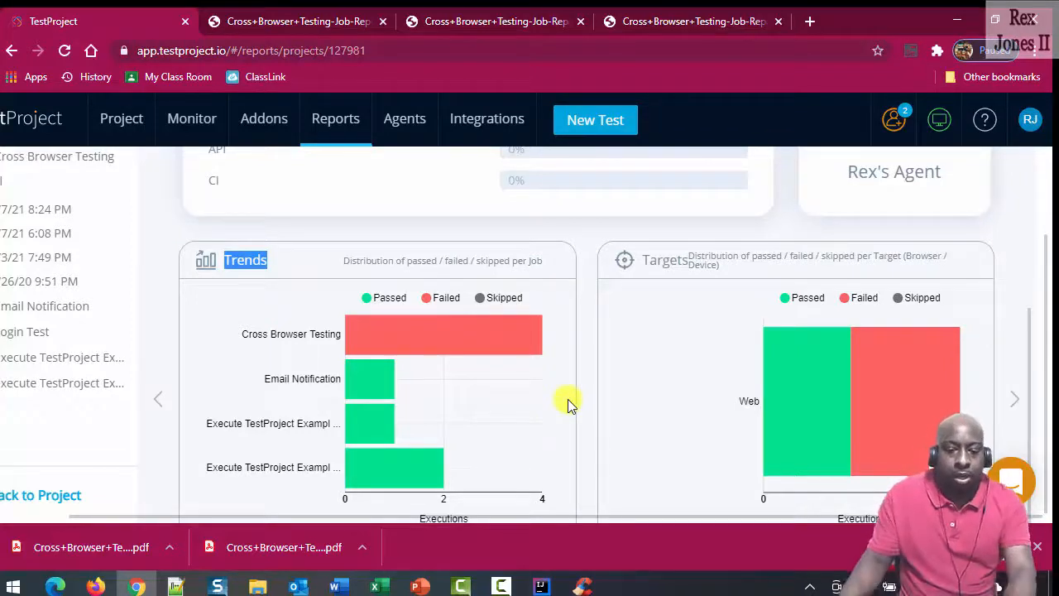
pyautogui.doubleClick(653, 261)
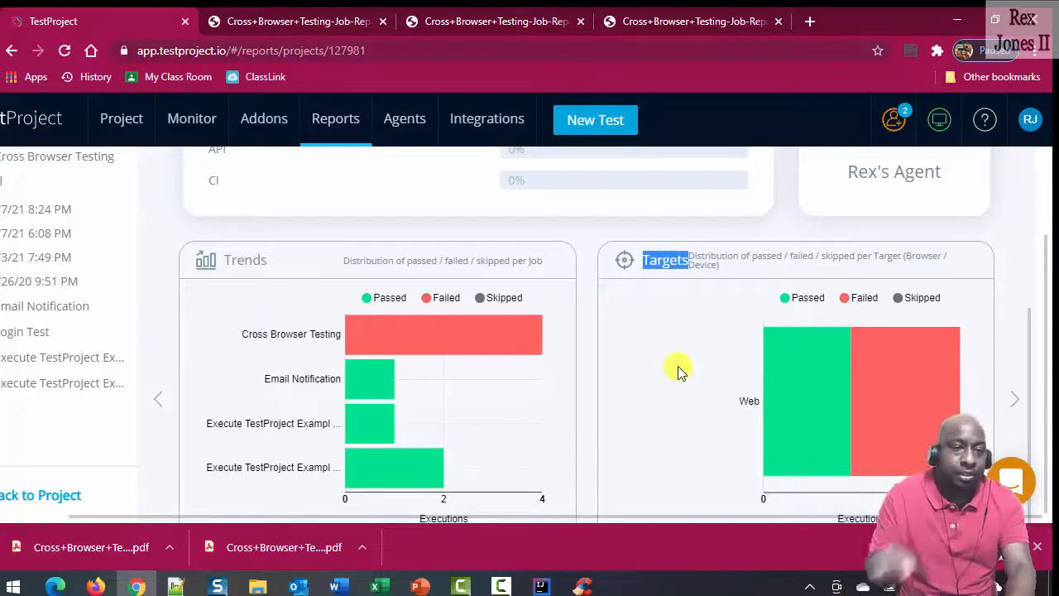
pyautogui.scroll(1, 700, 402)
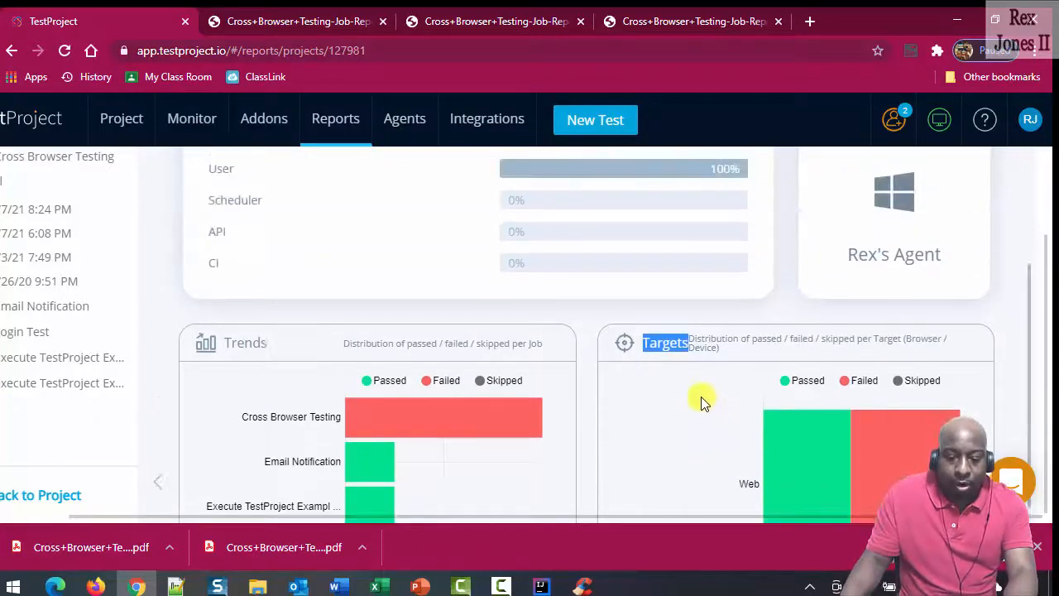
pyautogui.scroll(-1, 712, 418)
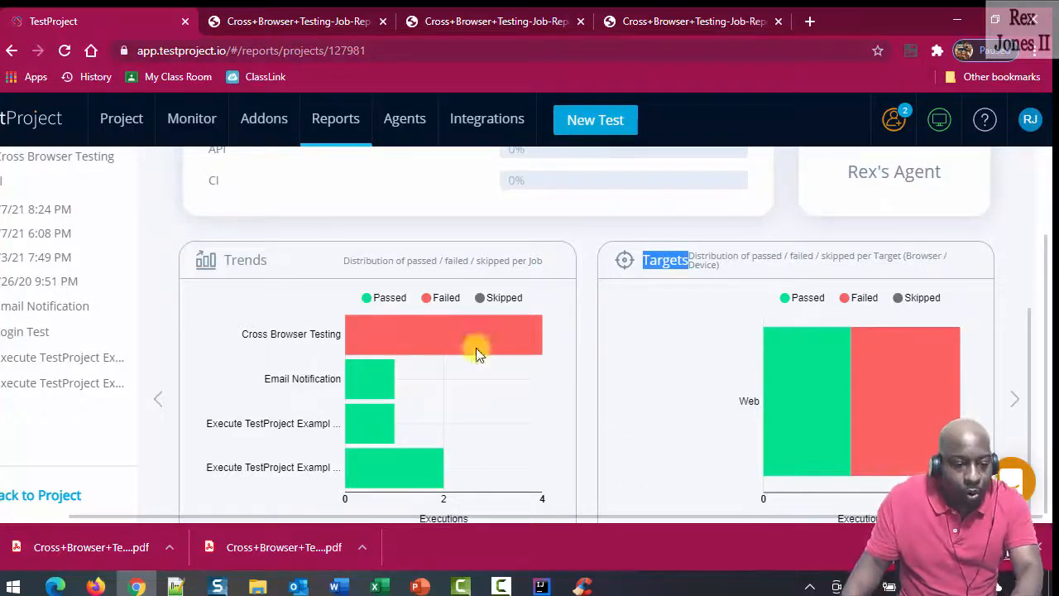
# - Open the project's notification preferences for the Cross Browser Testing job, check the email settings and recipients, and close them without changes
pyautogui.click(124, 117)
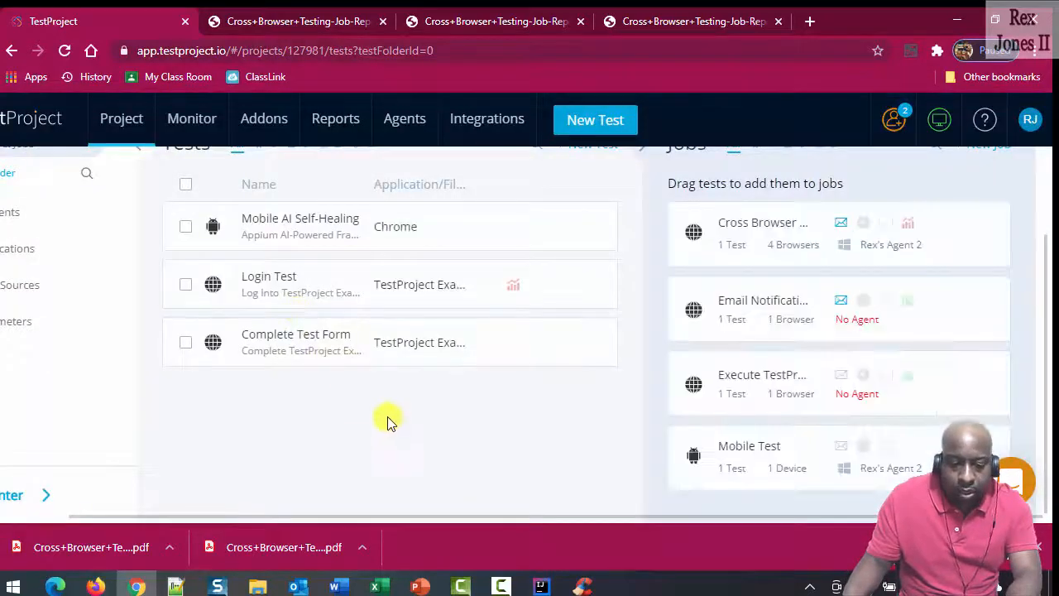
pyautogui.click(841, 223)
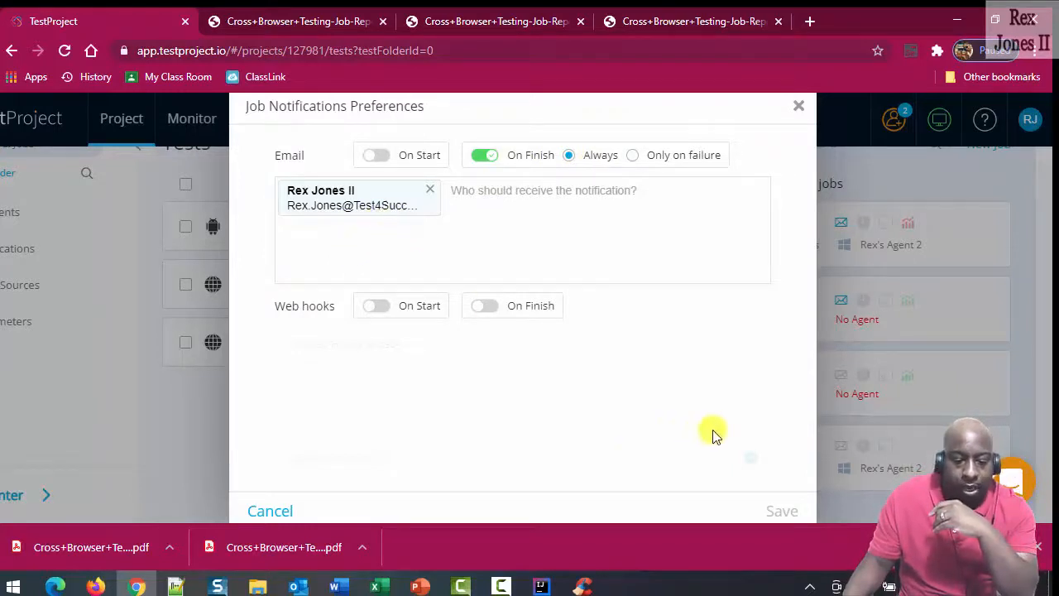
pyautogui.click(536, 242)
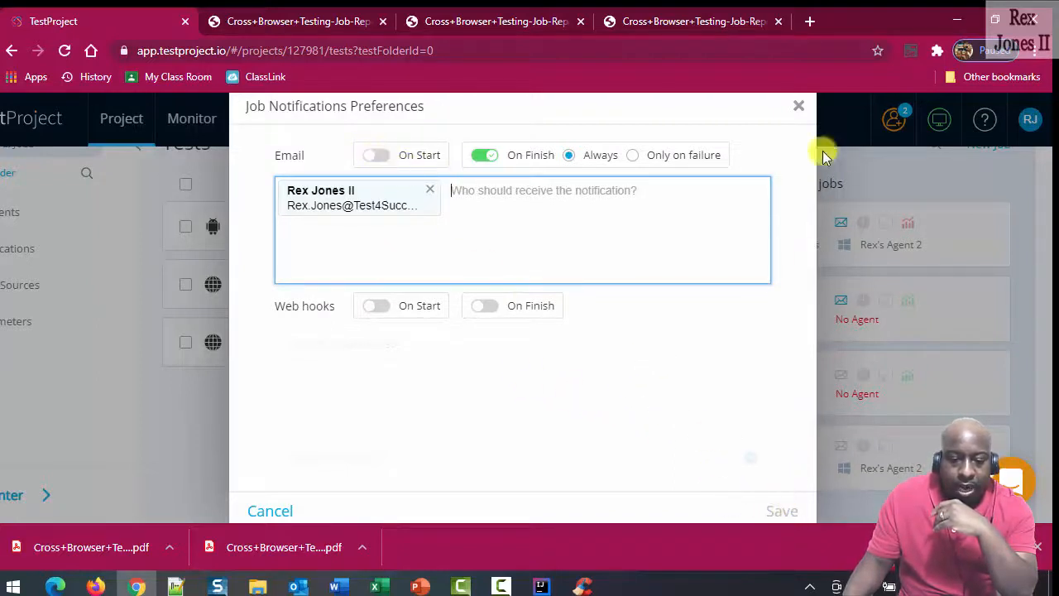
pyautogui.click(796, 107)
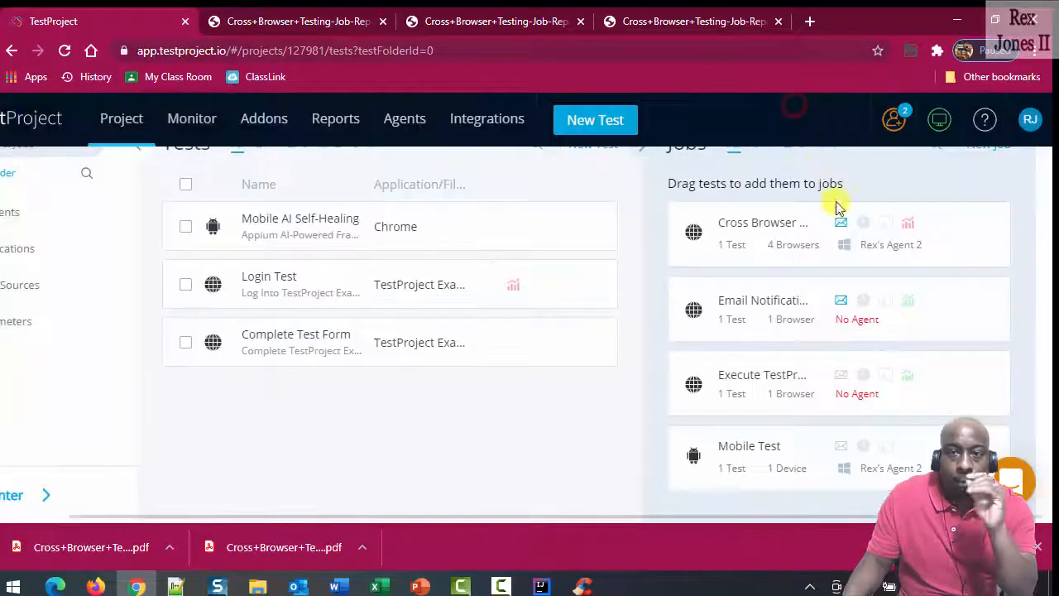
# - Run the Cross Browser Testing job and bring up the automated Chrome and Firefox windows to watch the execution
pyautogui.click(939, 230)
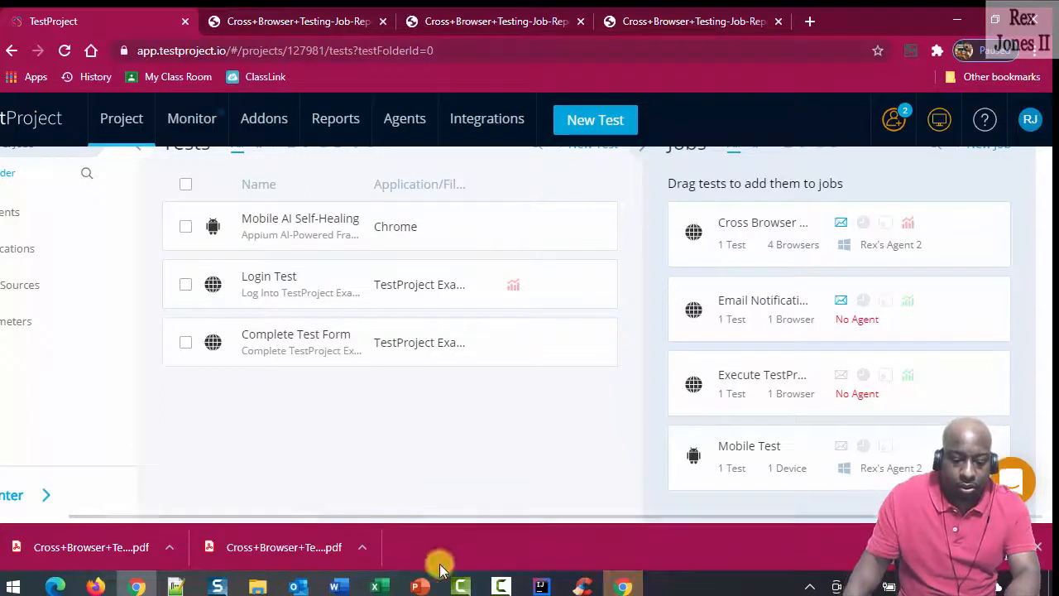
pyautogui.click(637, 586)
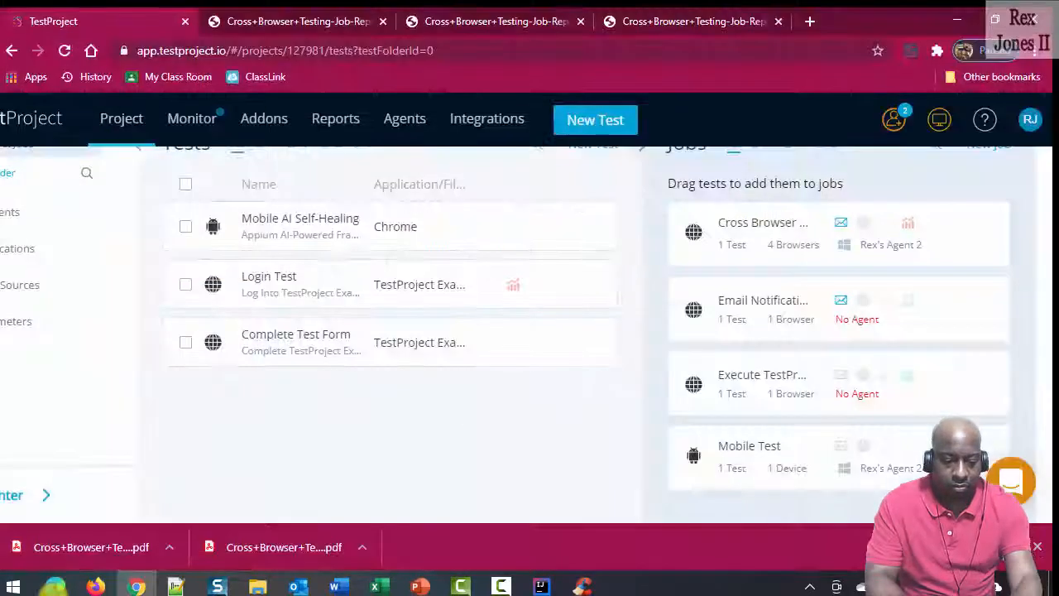
pyautogui.moveTo(94, 586)
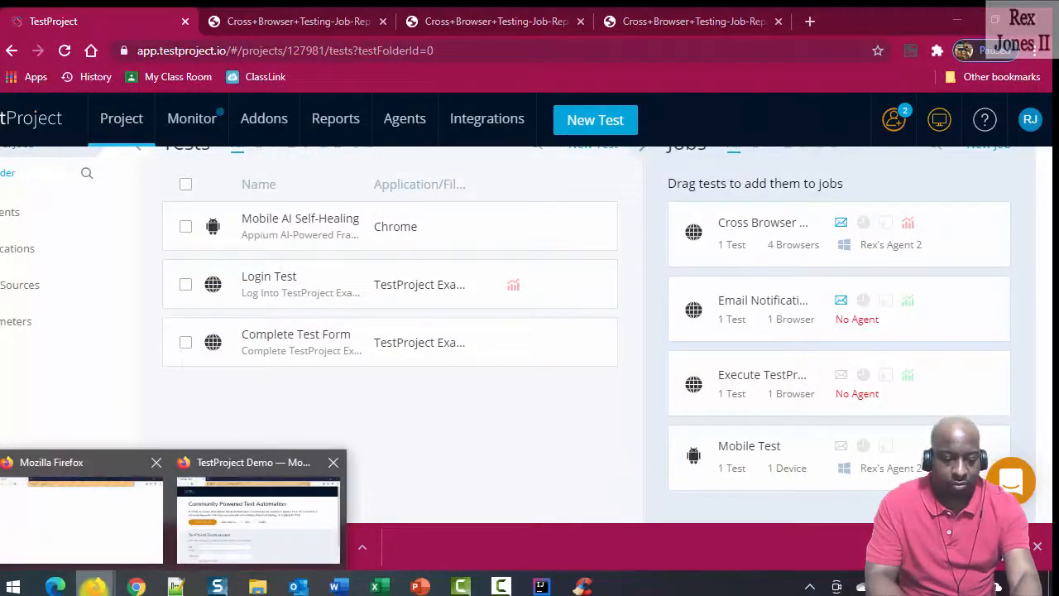
pyautogui.click(212, 520)
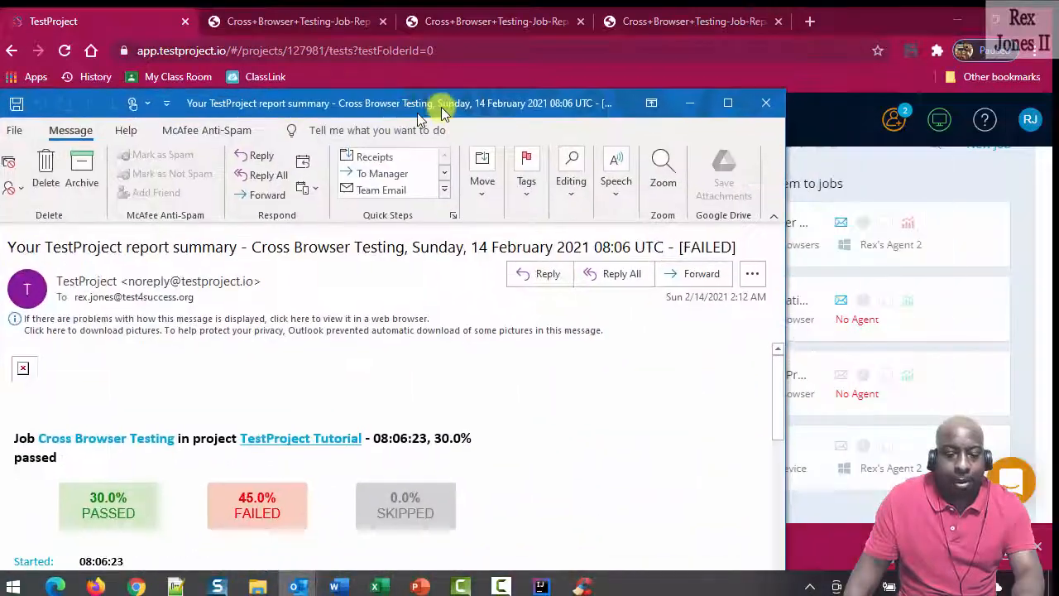
# - Maximize the TestProject report summary email in Outlook and review its pass rates, run details, targets and full report link
pyautogui.moveTo(440, 106); pyautogui.dragTo(586, 95)
pyautogui.click(875, 92)
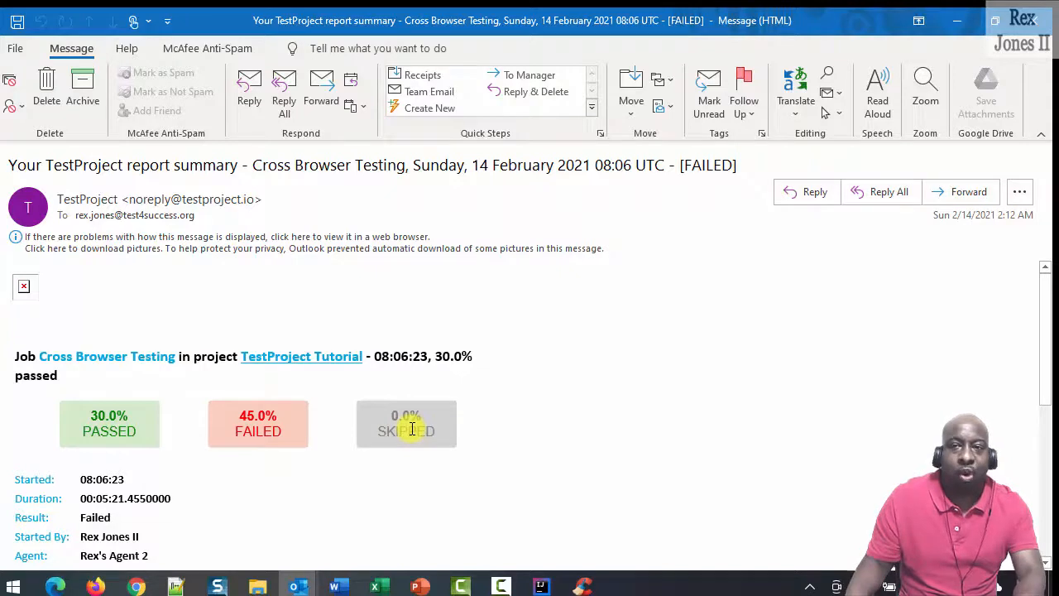
pyautogui.scroll(-1, 458, 414)
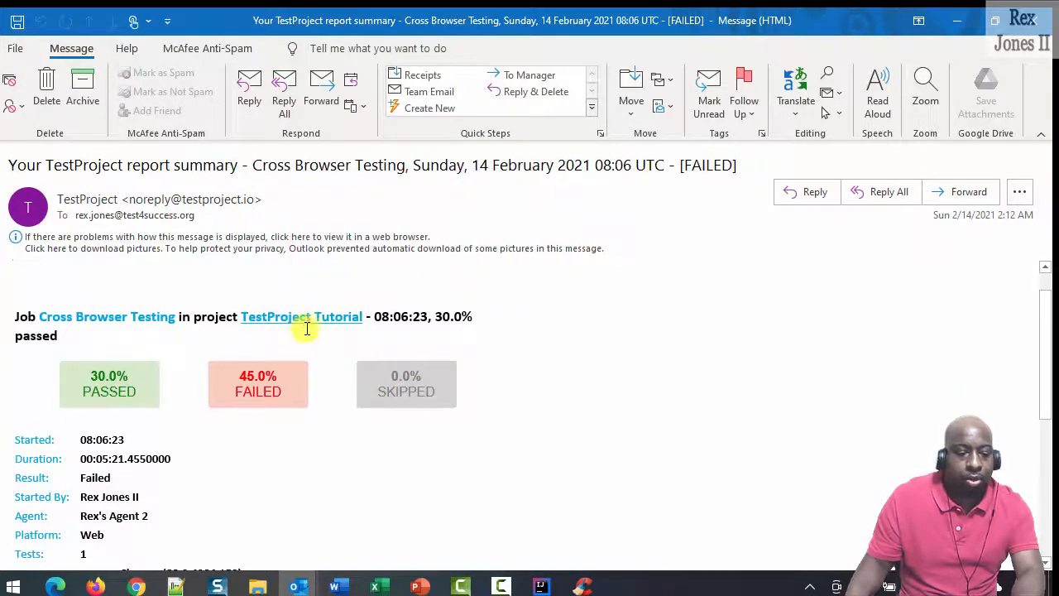
pyautogui.scroll(-3, 313, 336)
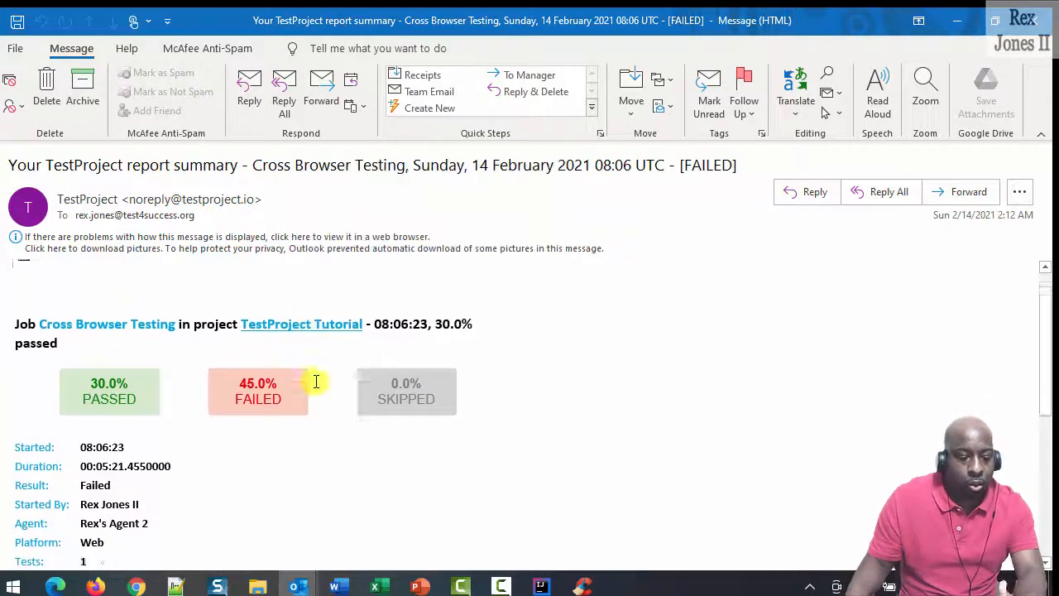
pyautogui.scroll(-3, 321, 391)
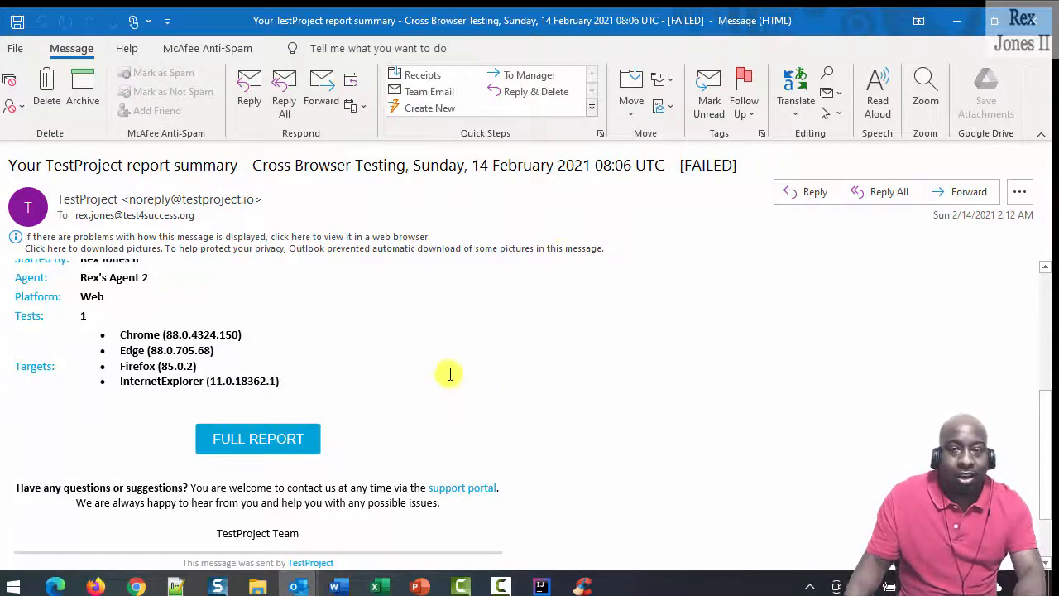
pyautogui.scroll(4, 451, 331)
pyautogui.scroll(1, 425, 332)
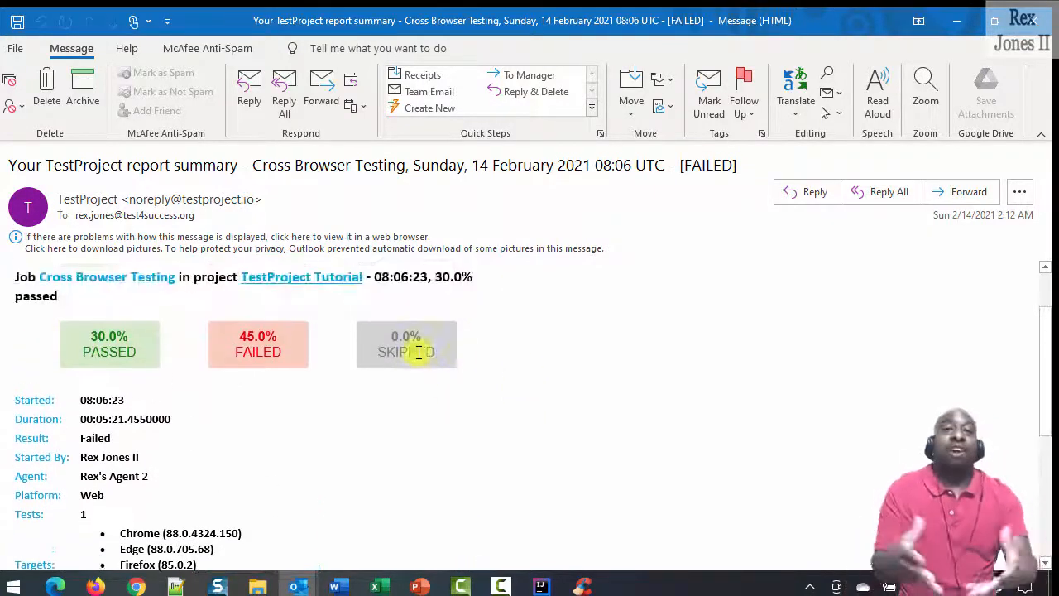